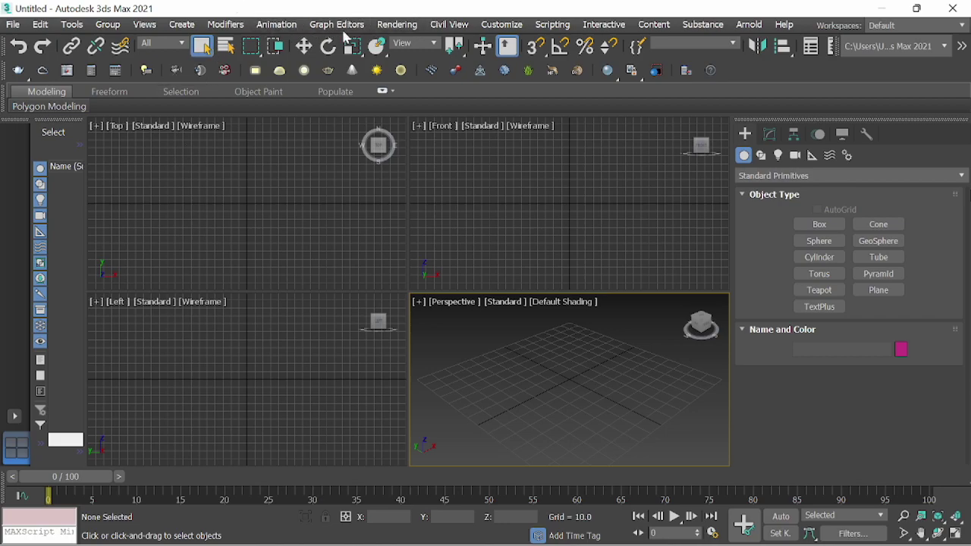
# - Start saving the current layout as a custom UI scheme from Customize, then cancel
pyautogui.click(501, 24)
pyautogui.moveTo(532, 173)
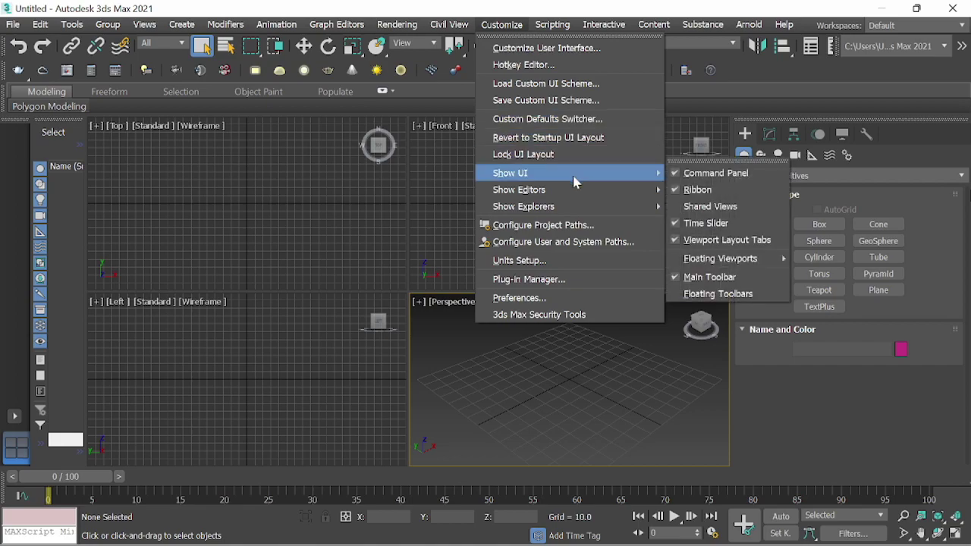
pyautogui.click(569, 100)
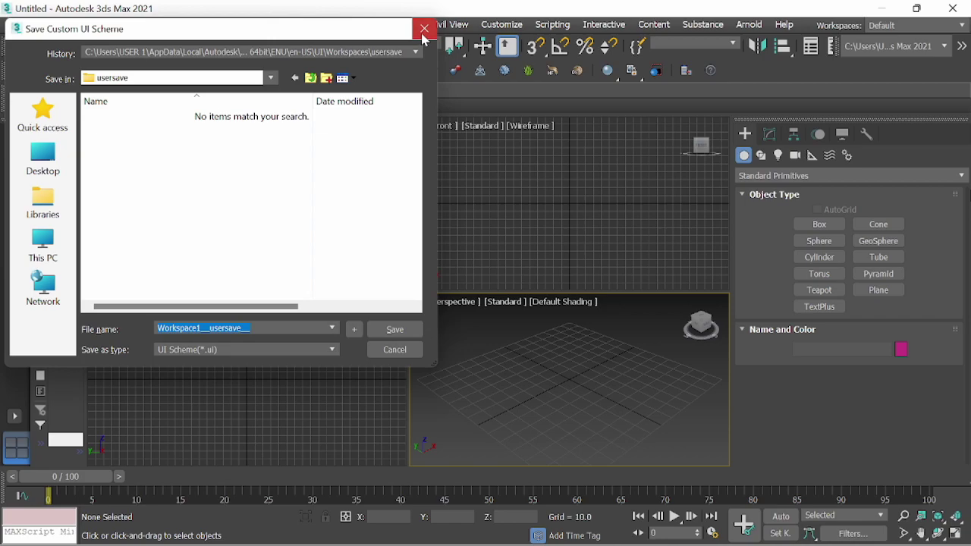
pyautogui.click(424, 29)
# - Decline reverting to the startup UI layout, then reopen the Customize menu
pyautogui.click(490, 27)
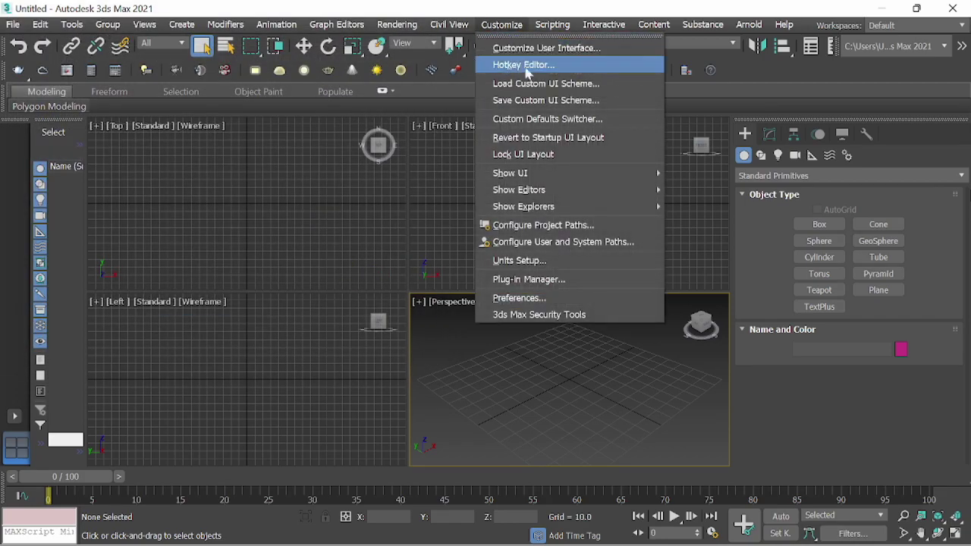
pyautogui.click(609, 150)
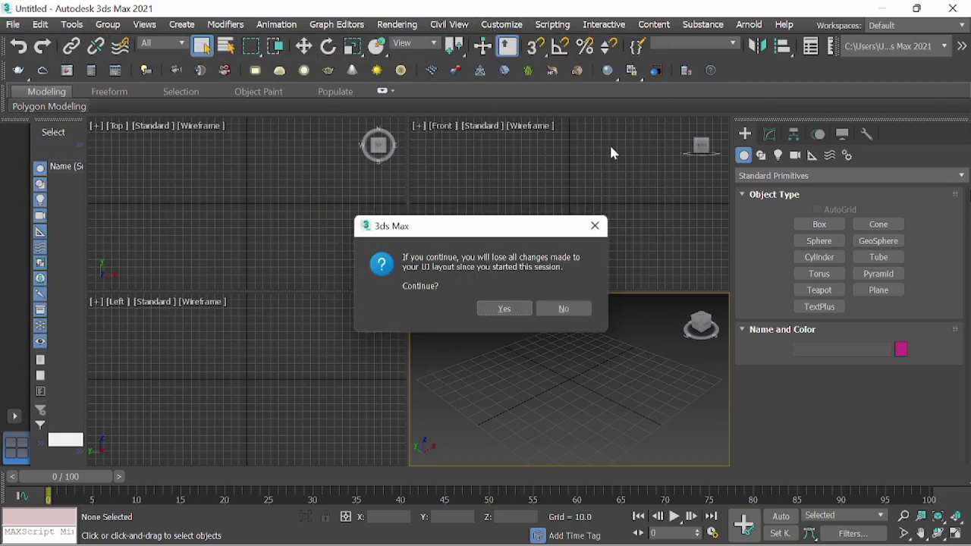
pyautogui.click(571, 310)
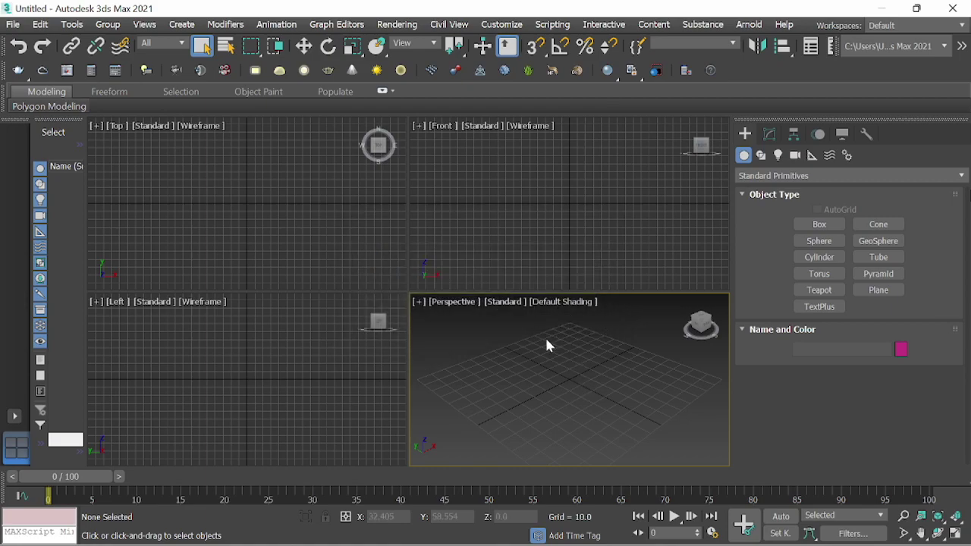
pyautogui.click(502, 26)
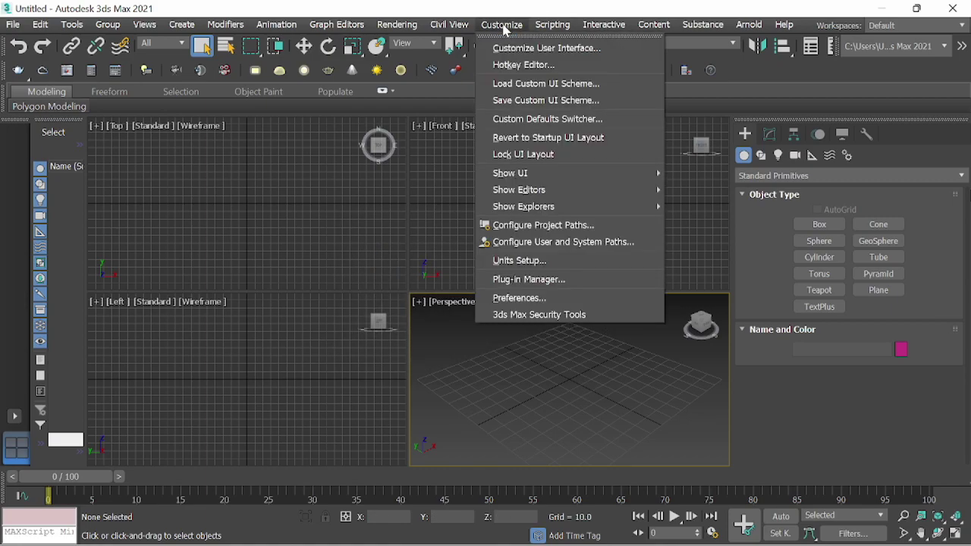
pyautogui.moveTo(531, 173)
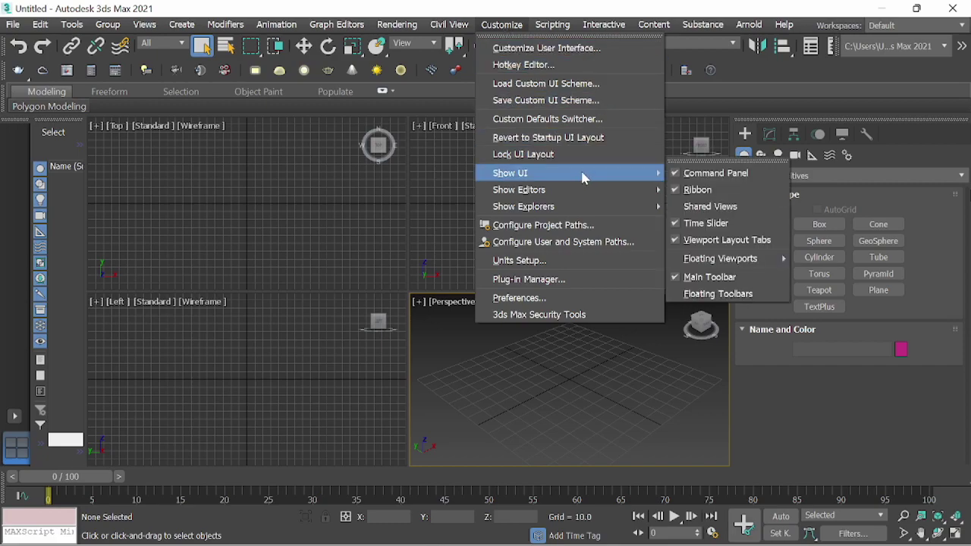
# - Preview the ame-light, DefaultUI and ame-dark schemes in Custom Defaults Switcher, then close without setting any
pyautogui.click(600, 122)
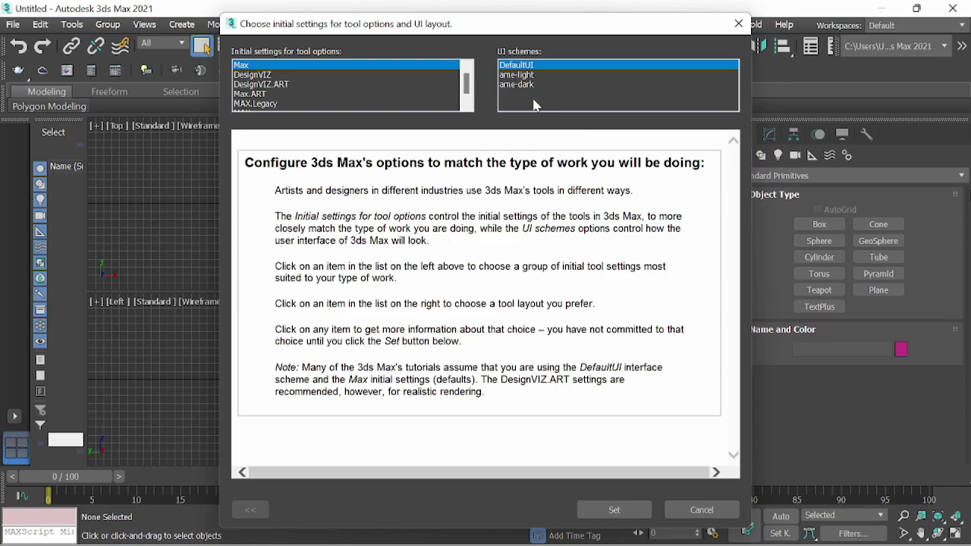
pyautogui.click(532, 76)
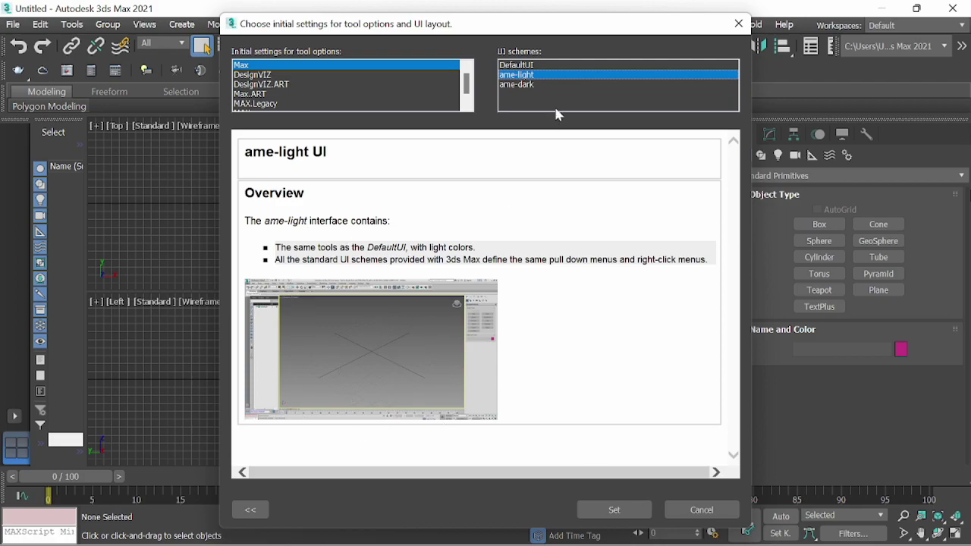
pyautogui.click(522, 66)
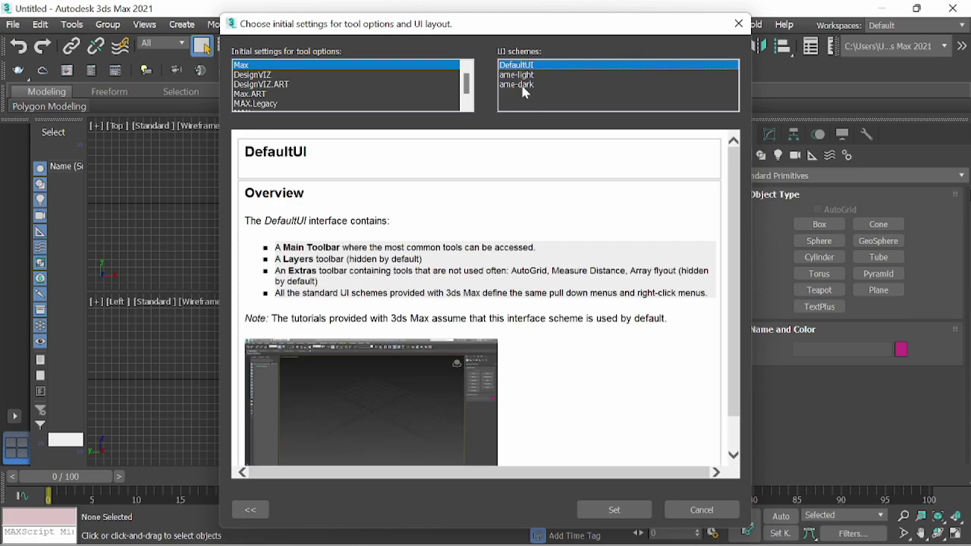
pyautogui.click(524, 85)
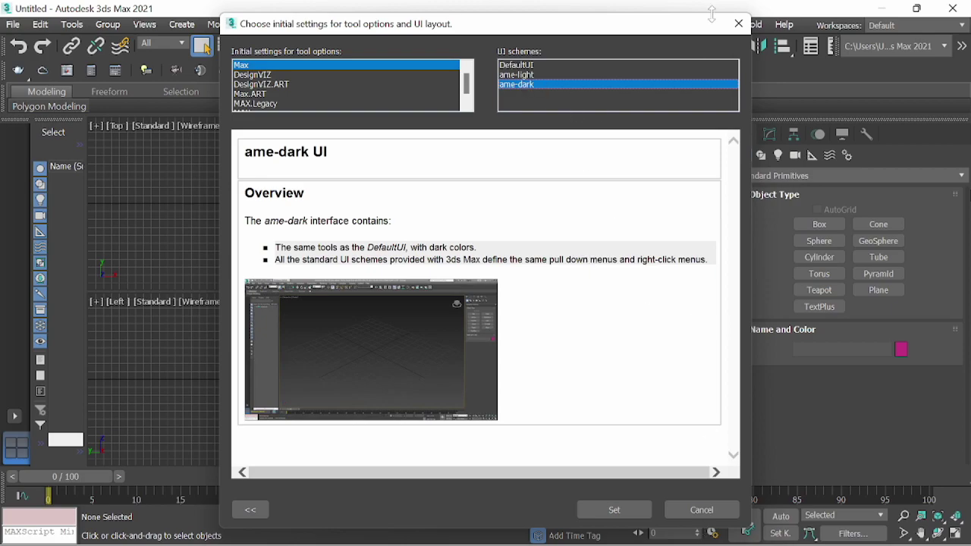
pyautogui.click(737, 27)
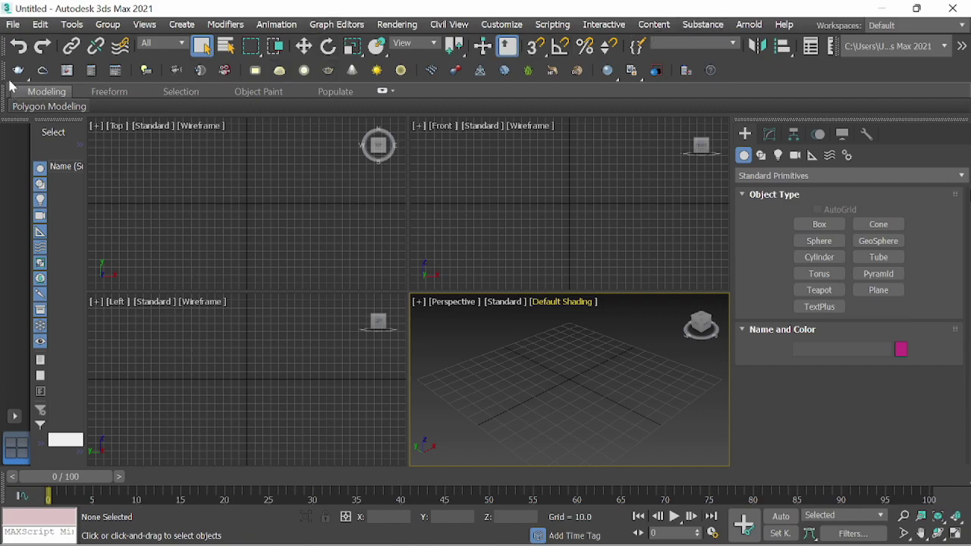
# - Browse the menu bar's command lists, starting with the File menu
pyautogui.click(19, 46)
pyautogui.click(19, 28)
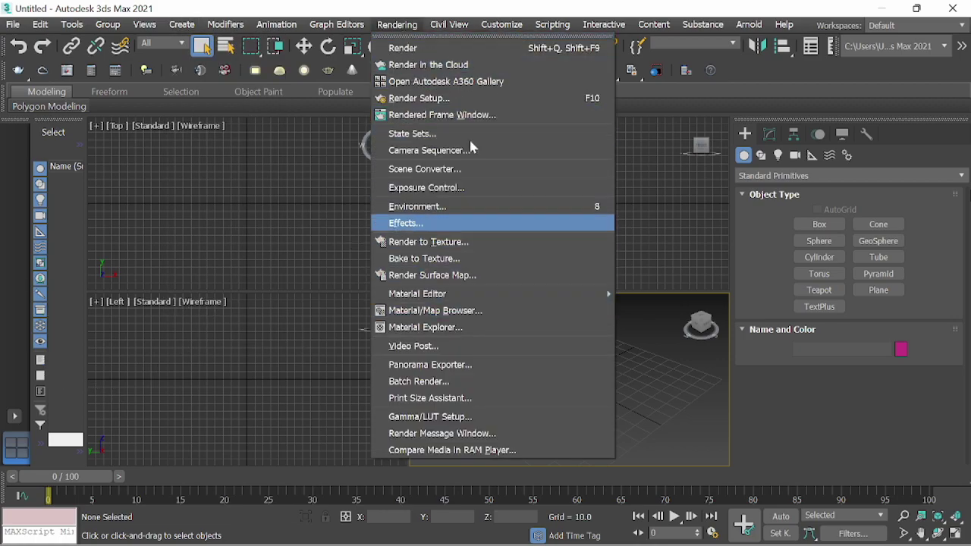
# - Dismiss the open Rendering menu by clicking away from it
pyautogui.click(858, 82)
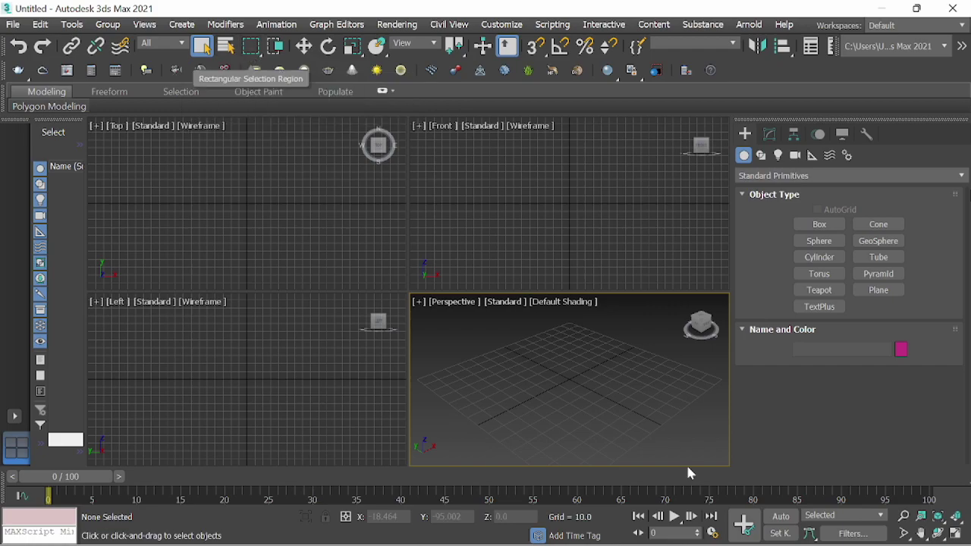
pyautogui.moveTo(520, 345); pyautogui.dragTo(636, 446)
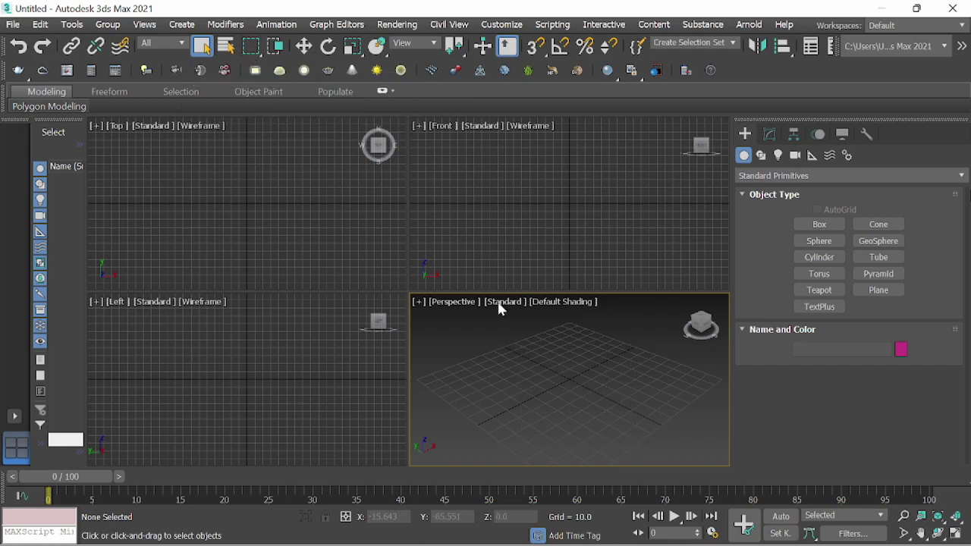
pyautogui.moveTo(253, 46); pyautogui.dragTo(250, 92)
pyautogui.moveTo(538, 371); pyautogui.dragTo(567, 411)
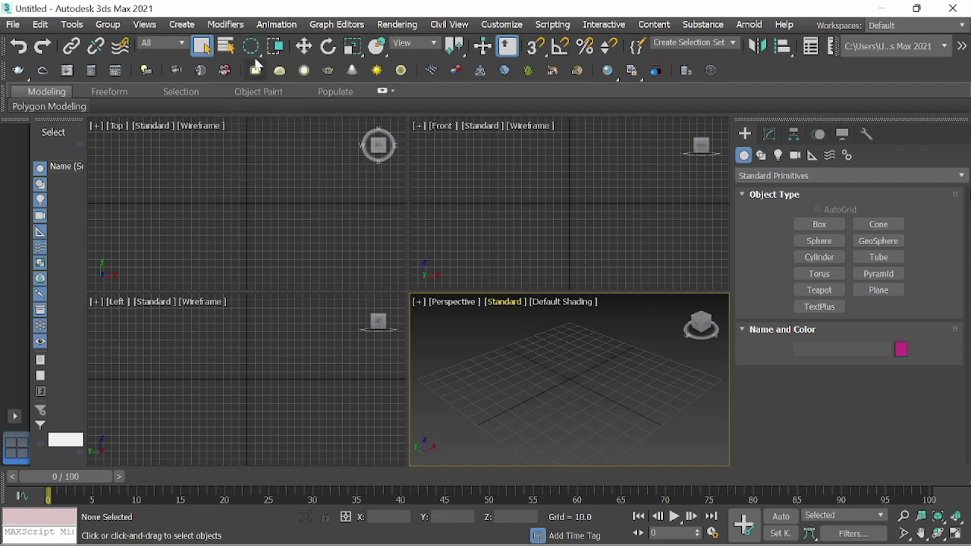
pyautogui.moveTo(255, 53); pyautogui.dragTo(253, 47)
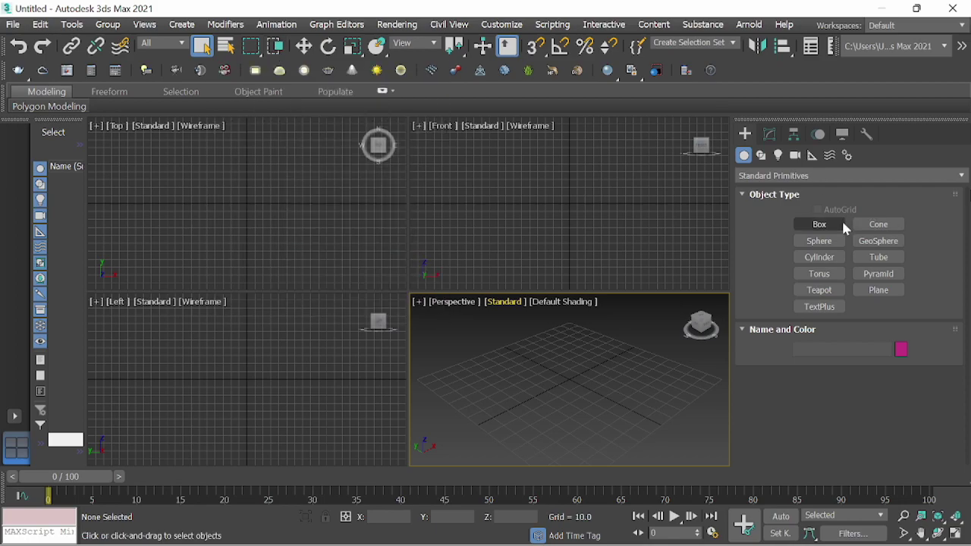
# - Create a box on the Perspective grid by dragging its base and setting its height
pyautogui.click(831, 223)
pyautogui.moveTo(607, 356); pyautogui.dragTo(635, 413)
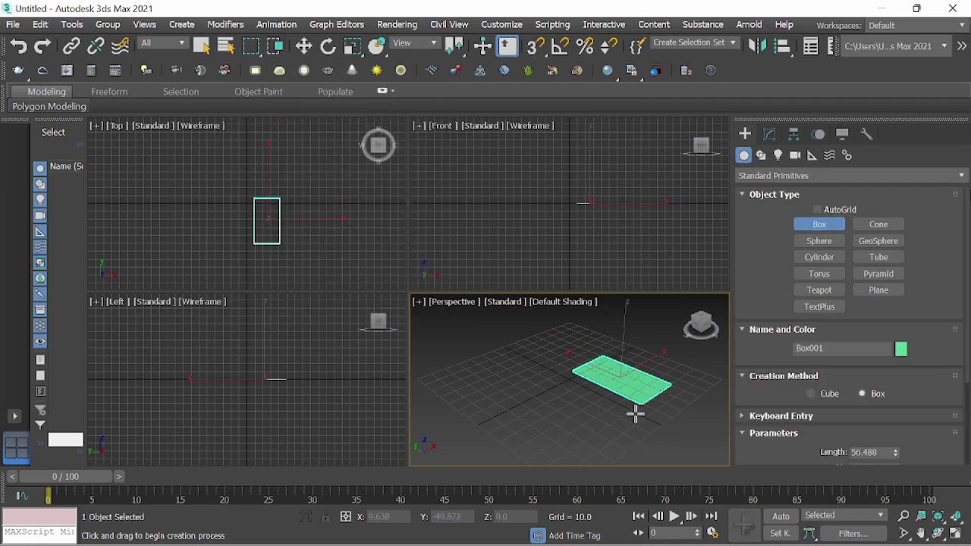
pyautogui.click(623, 364)
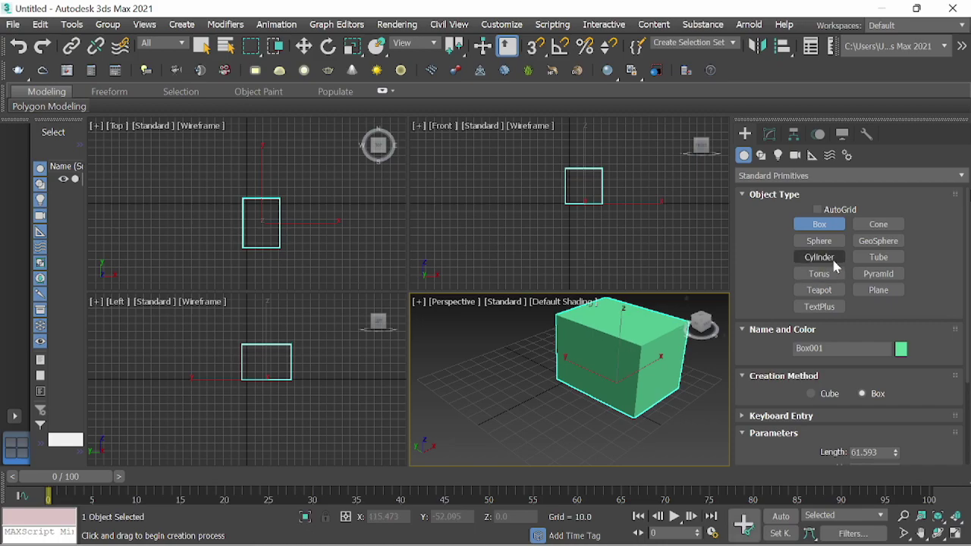
# - Create a cylinder in front of the box
pyautogui.click(819, 257)
pyautogui.moveTo(546, 416); pyautogui.dragTo(560, 440)
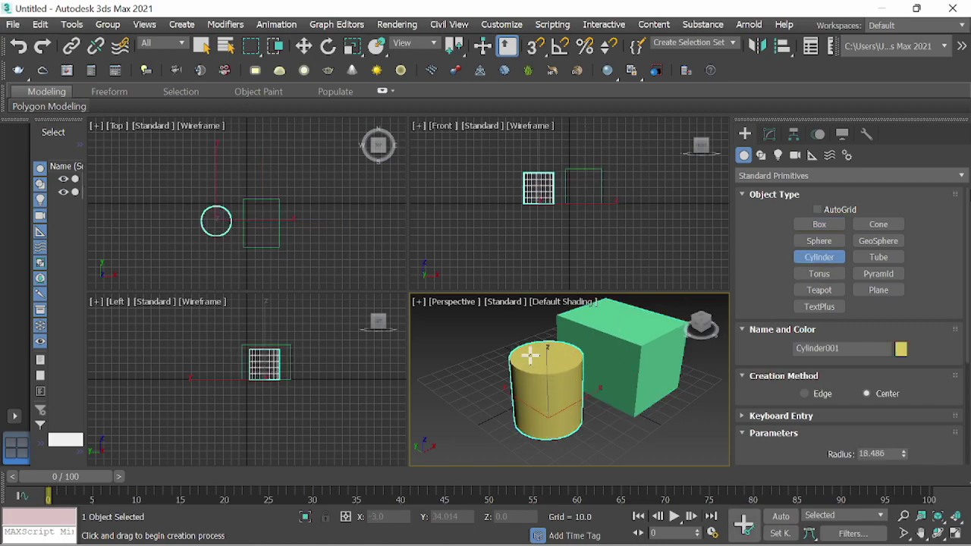
pyautogui.click(531, 347)
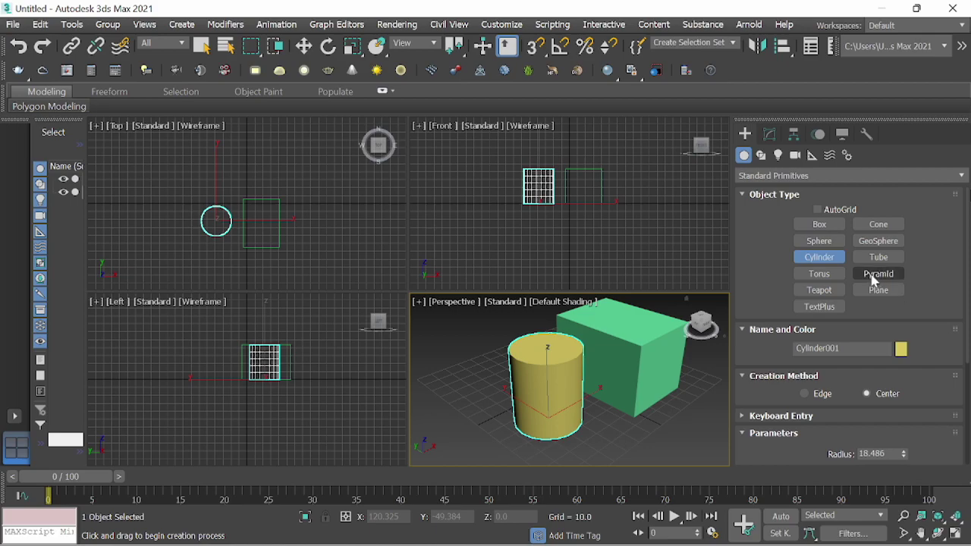
# - Create a pyramid to the left of the cylinder
pyautogui.click(872, 274)
pyautogui.moveTo(466, 385)
pyautogui.mouseDown()
pyautogui.moveTo(471, 433)
pyautogui.moveTo(462, 442)
pyautogui.mouseUp()
pyautogui.click(460, 368)
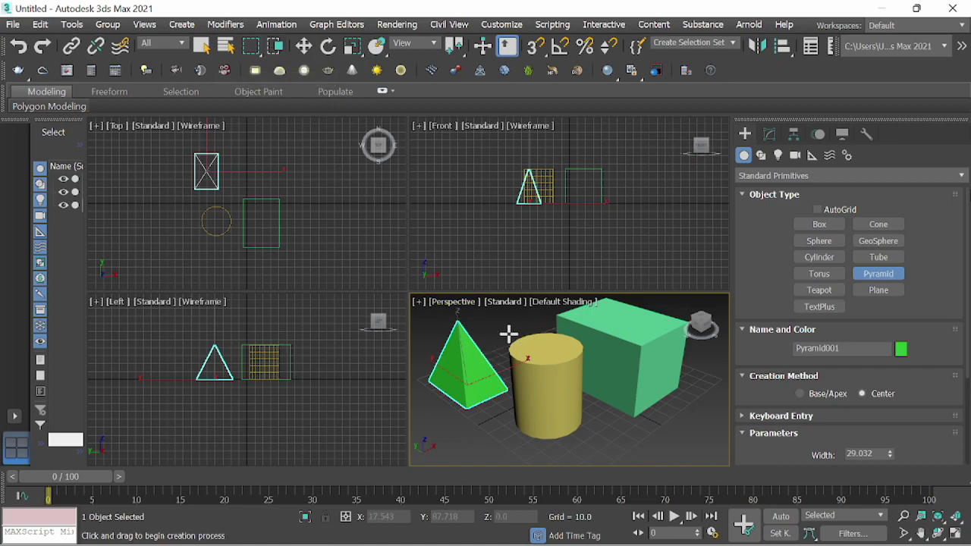
# - Cancel the accidental second pyramid and switch to Select and Move with crossing selection
pyautogui.moveTo(500, 313); pyautogui.dragTo(497, 356)
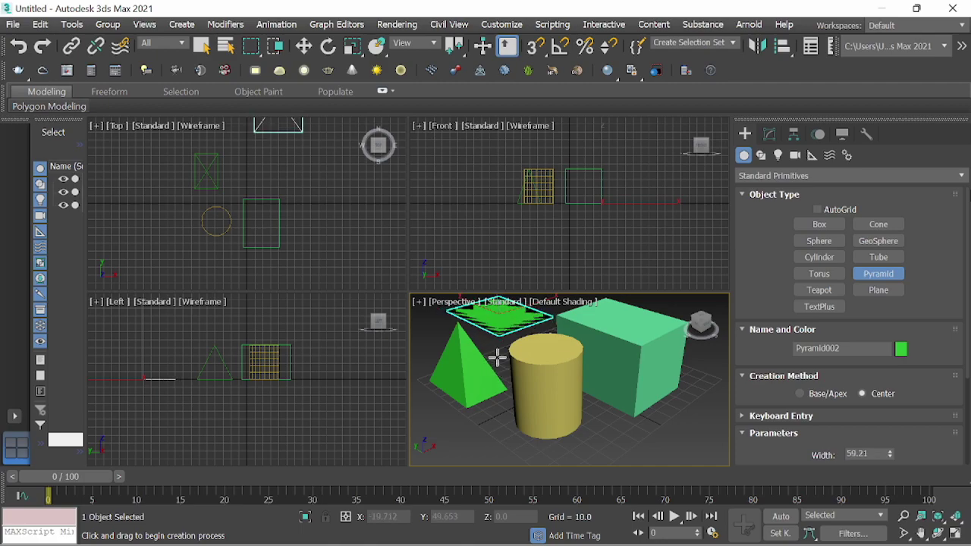
pyautogui.rightClick(506, 340)
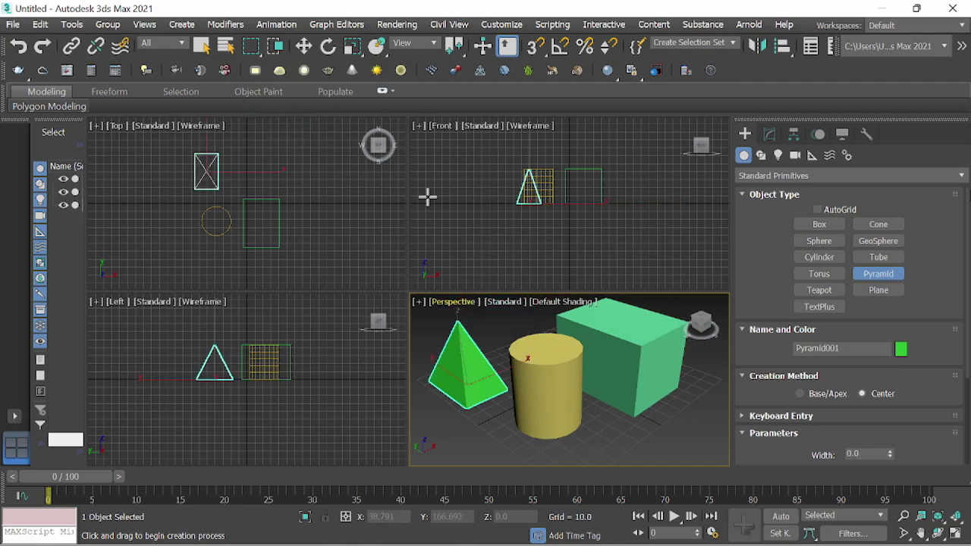
pyautogui.click(303, 47)
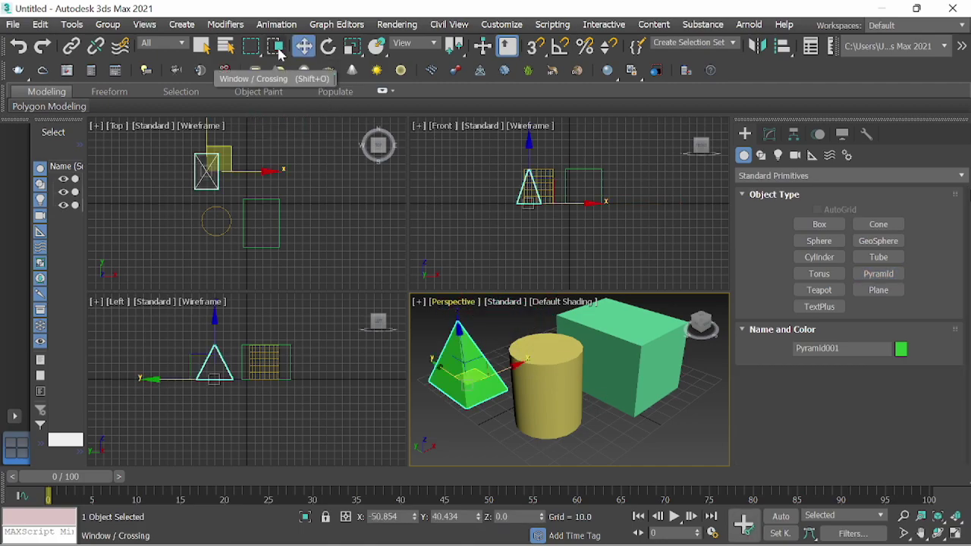
pyautogui.click(277, 47)
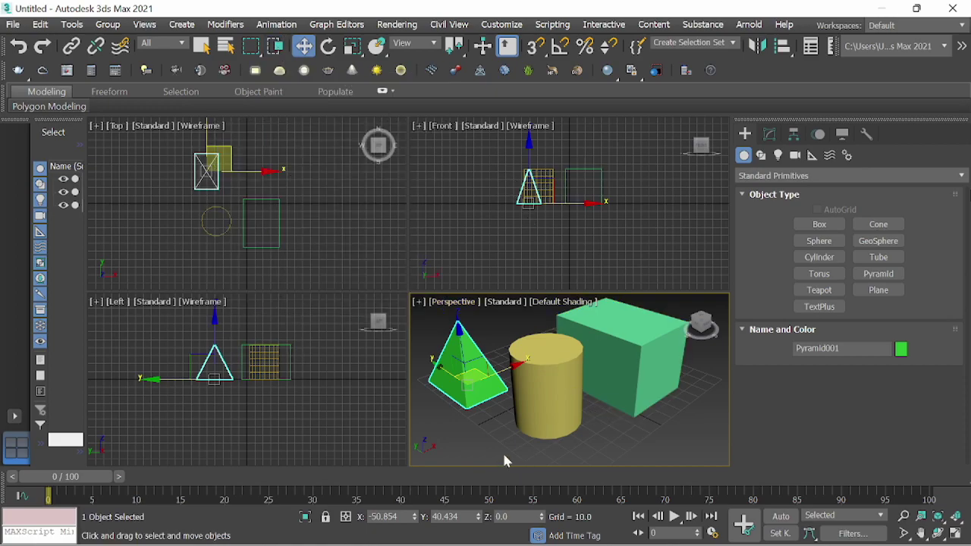
# - Crossing-select the pyramid, cylinder and box together and move them along X
pyautogui.moveTo(494, 418); pyautogui.dragTo(614, 350)
pyautogui.moveTo(616, 342); pyautogui.dragTo(618, 354)
pyautogui.moveTo(618, 354); pyautogui.dragTo(615, 365)
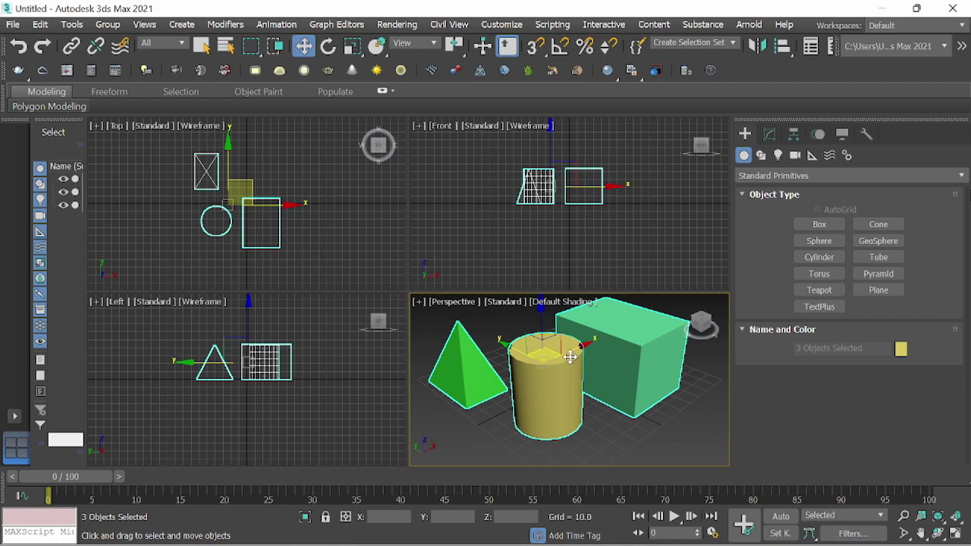
pyautogui.moveTo(573, 344); pyautogui.dragTo(578, 375)
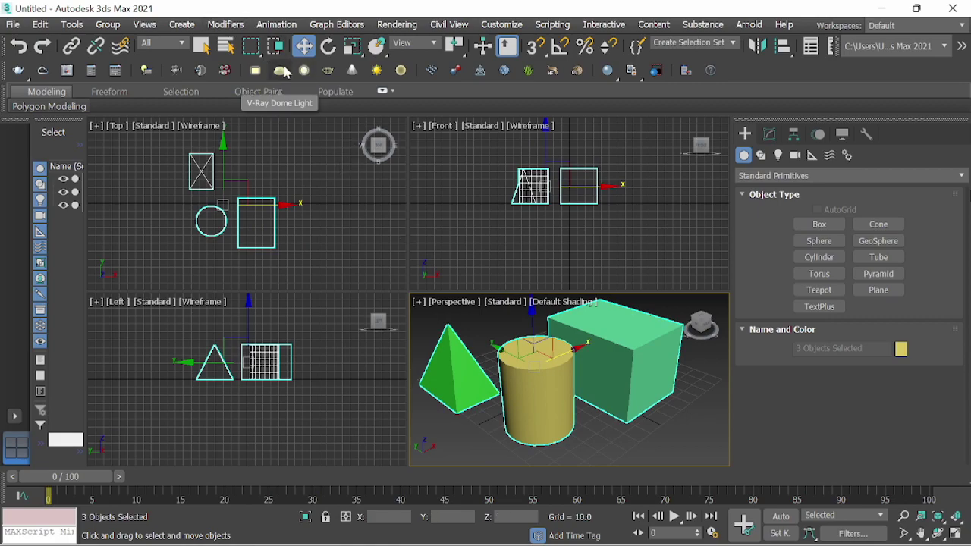
# - Using window selection, box part of the scene, then all three objects, then only the pyramid and cylinder
pyautogui.click(277, 48)
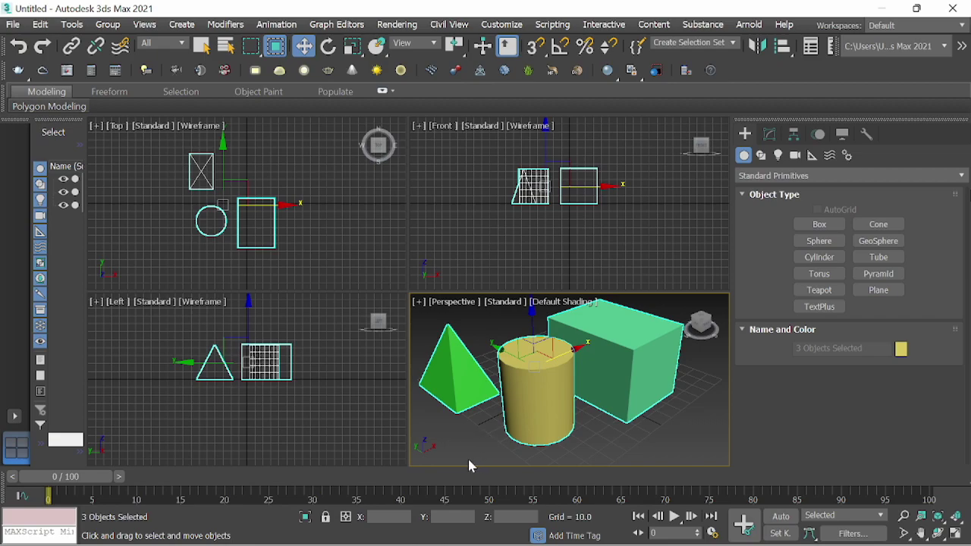
pyautogui.moveTo(468, 459); pyautogui.dragTo(618, 385)
pyautogui.moveTo(621, 385); pyautogui.dragTo(670, 444)
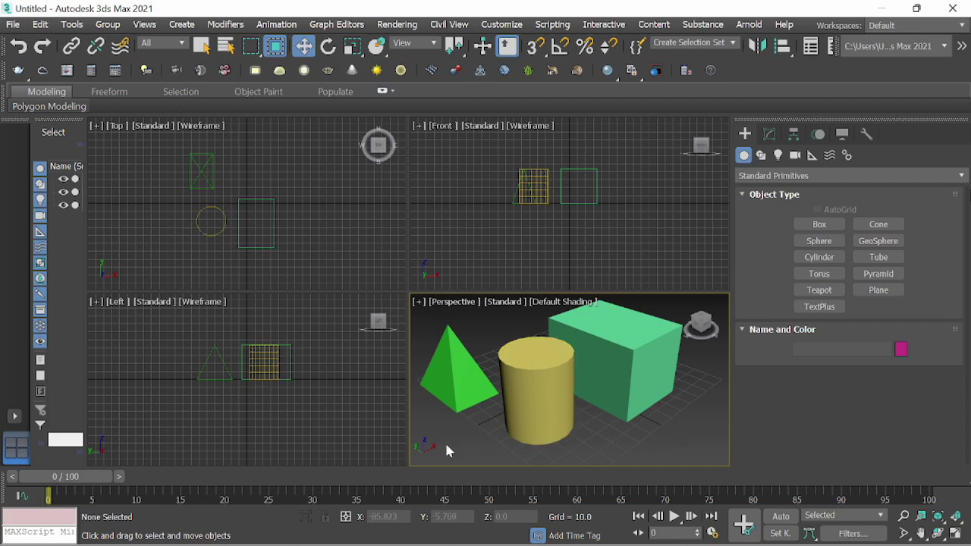
pyautogui.moveTo(444, 446); pyautogui.dragTo(662, 338)
pyautogui.moveTo(664, 338)
pyautogui.mouseDown()
pyautogui.moveTo(687, 301)
pyautogui.moveTo(656, 331)
pyautogui.mouseUp()
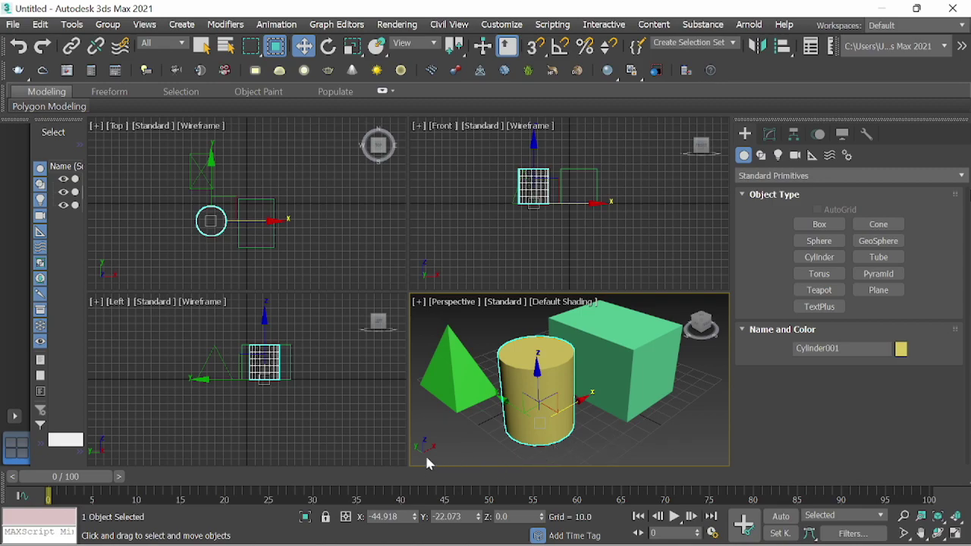
pyautogui.moveTo(417, 459)
pyautogui.mouseDown()
pyautogui.moveTo(651, 329)
pyautogui.moveTo(651, 298)
pyautogui.moveTo(650, 314)
pyautogui.mouseUp()
pyautogui.moveTo(649, 314); pyautogui.dragTo(649, 313)
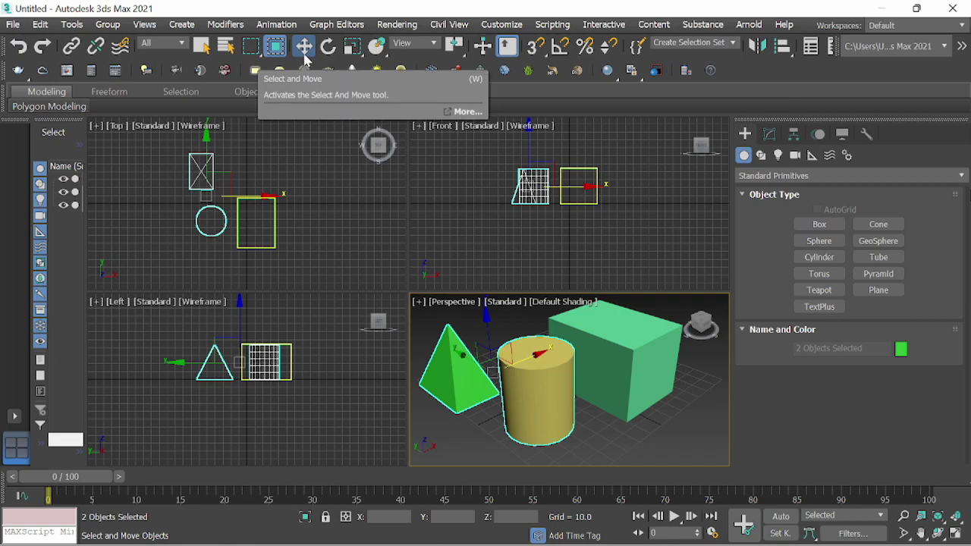
# - With Select Object, pick the box, cylinder, pyramid and cylinder one at a time
pyautogui.click(304, 47)
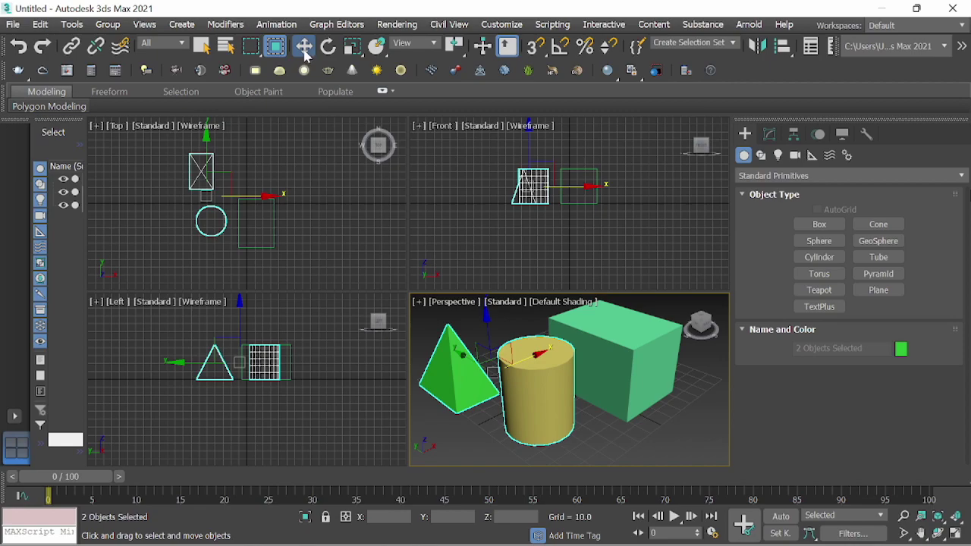
pyautogui.click(201, 46)
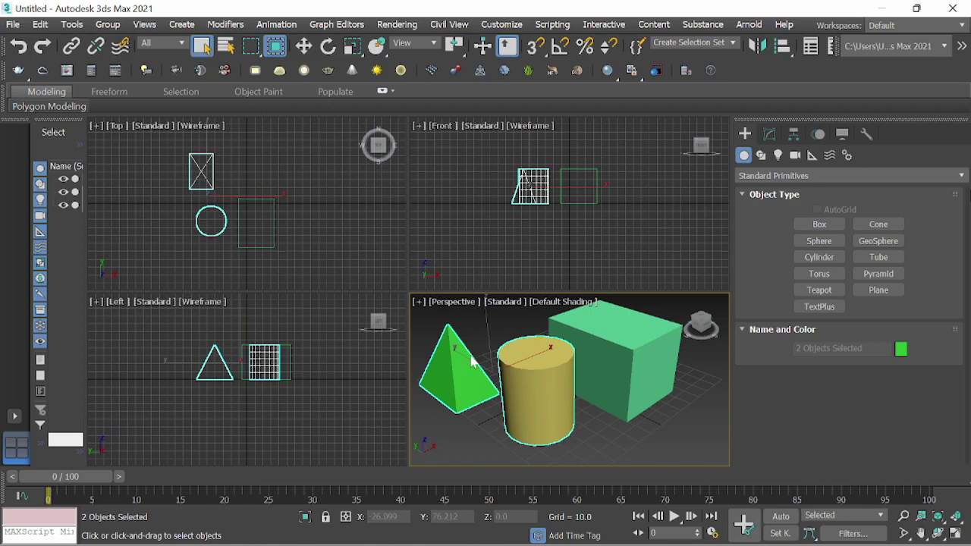
pyautogui.click(601, 372)
pyautogui.click(536, 400)
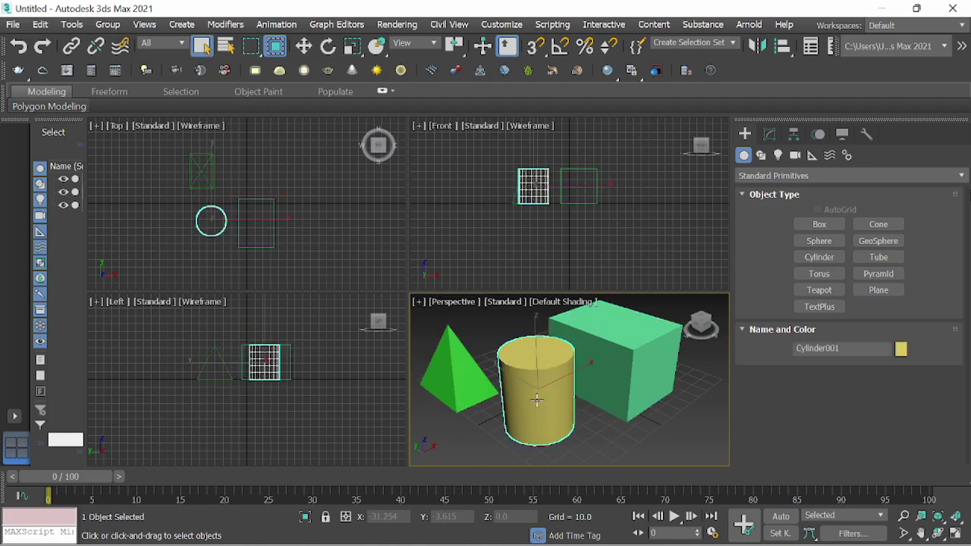
pyautogui.click(444, 375)
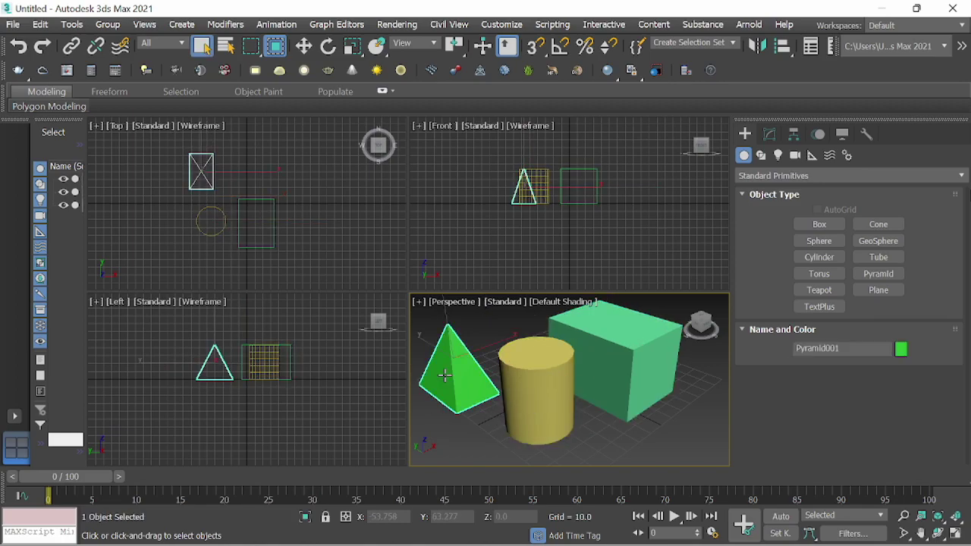
pyautogui.click(549, 408)
# - Deselect all, select only the cylinder, and activate Select and Move
pyautogui.hotkey('ctrl', 'd')
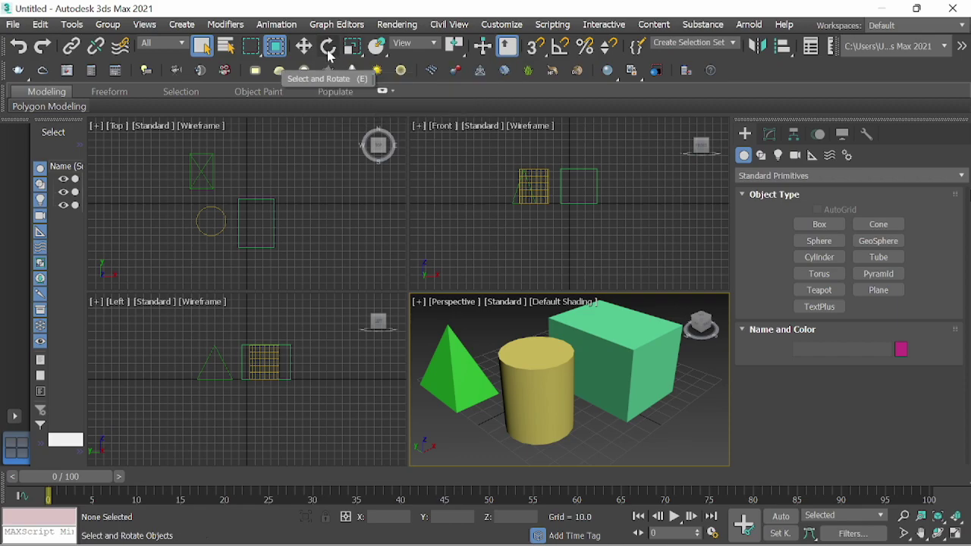
pyautogui.click(552, 398)
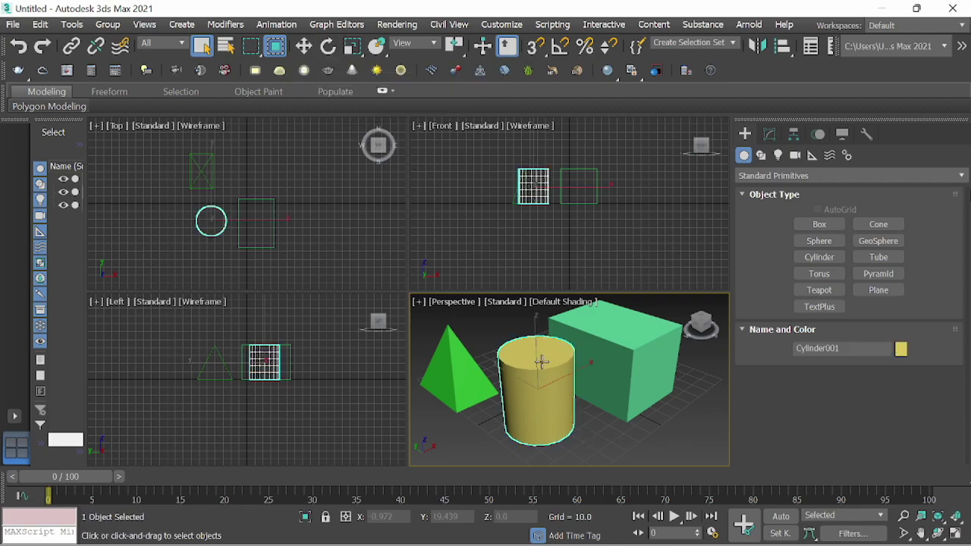
pyautogui.click(303, 47)
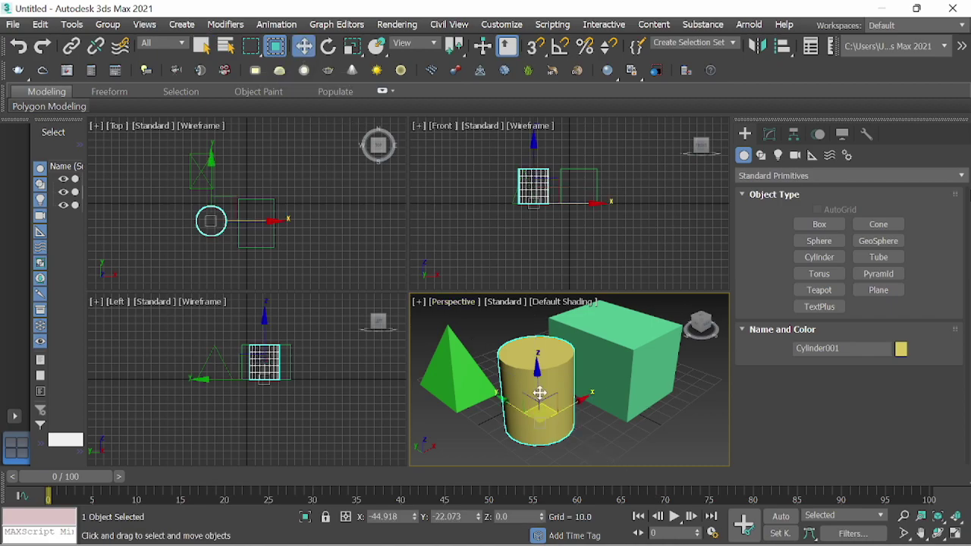
# - Rotate the cylinder about its vertical and Y axes, then undo it and select the box
pyautogui.click(328, 47)
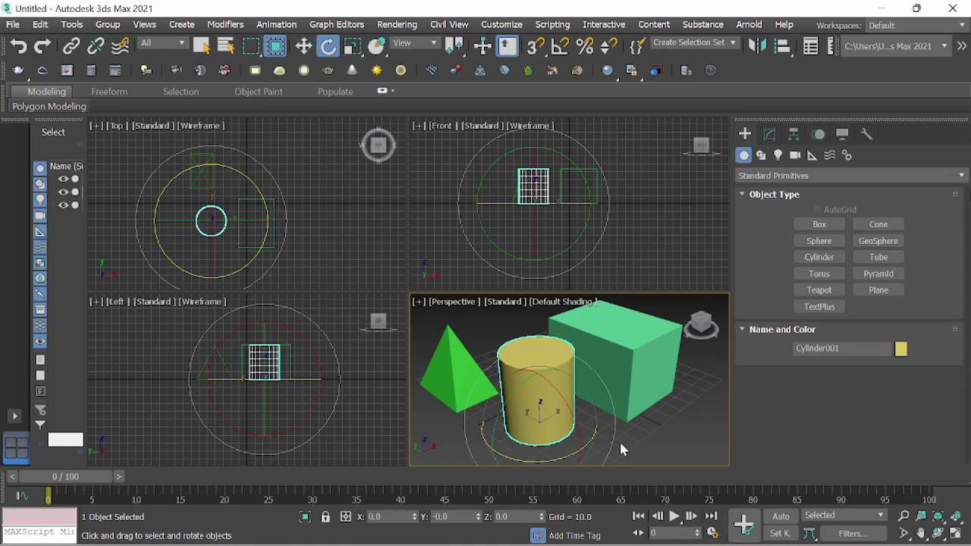
pyautogui.moveTo(509, 457)
pyautogui.mouseDown()
pyautogui.moveTo(534, 474)
pyautogui.moveTo(520, 460)
pyautogui.mouseUp()
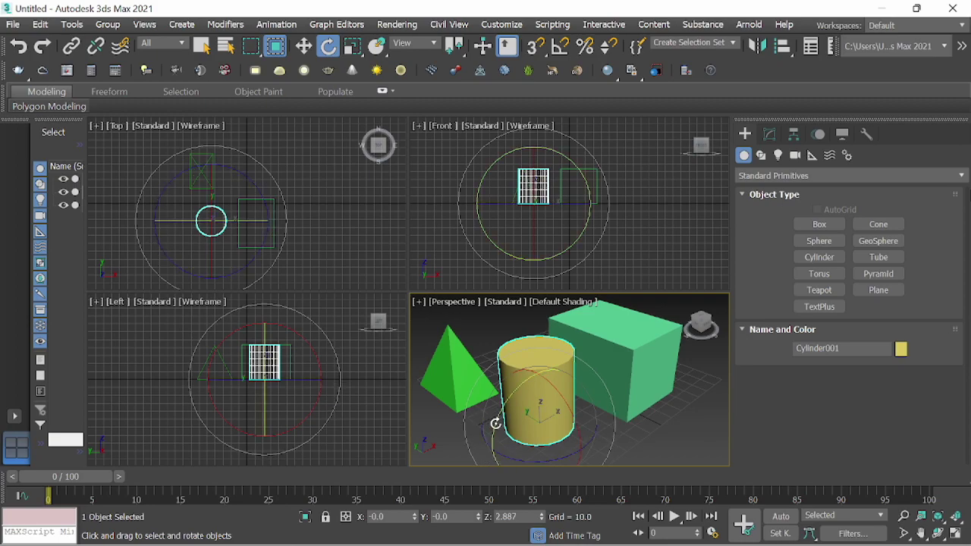
pyautogui.moveTo(496, 424); pyautogui.dragTo(477, 408)
pyautogui.click(646, 330)
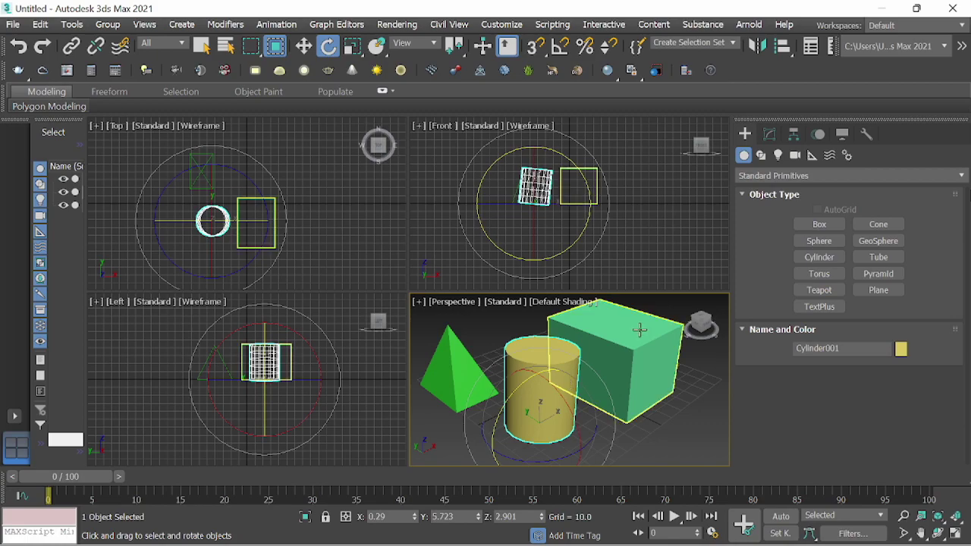
# - Tilt the box about its X axis, turning it partway back toward upright
pyautogui.moveTo(574, 392)
pyautogui.mouseDown()
pyautogui.moveTo(571, 441)
pyautogui.moveTo(574, 394)
pyautogui.mouseUp()
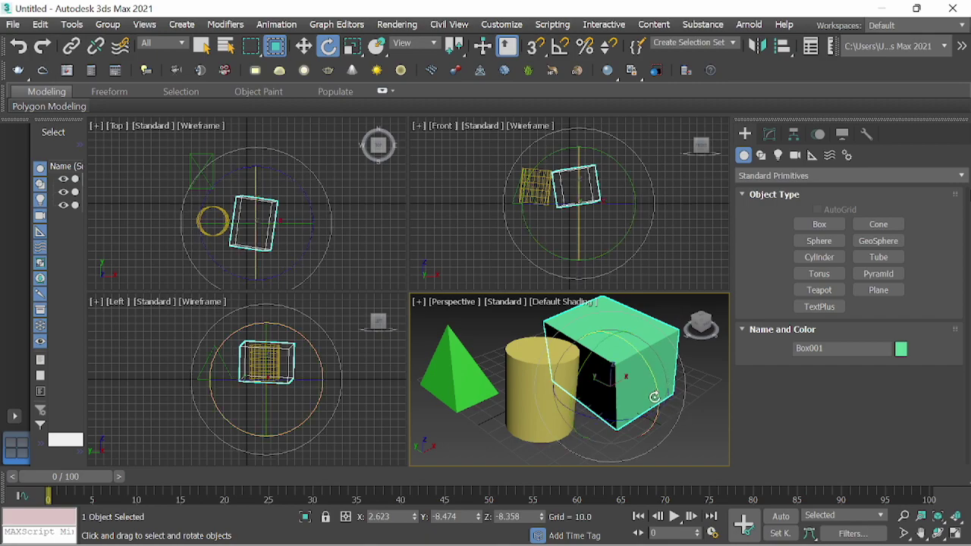
pyautogui.moveTo(656, 398)
pyautogui.mouseDown()
pyautogui.moveTo(634, 370)
pyautogui.moveTo(654, 401)
pyautogui.mouseUp()
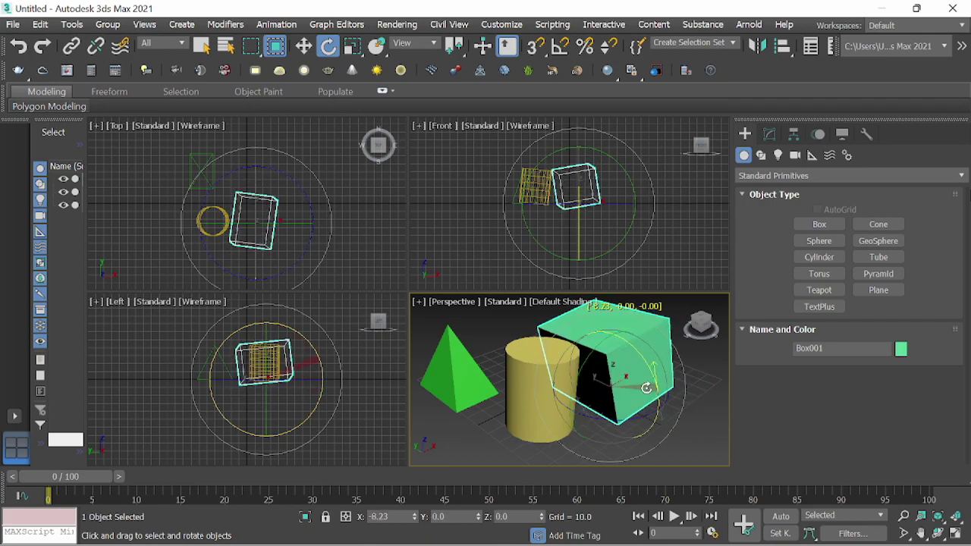
pyautogui.moveTo(654, 400); pyautogui.dragTo(499, 393)
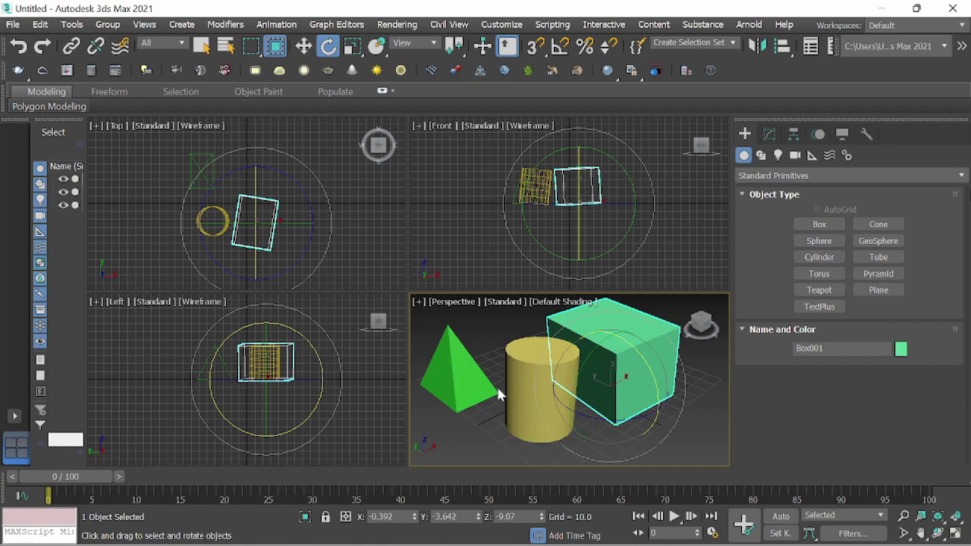
# - Select the yellow cylinder and scale it uniformly with Select and Uniform Scale
pyautogui.click(352, 47)
pyautogui.click(558, 407)
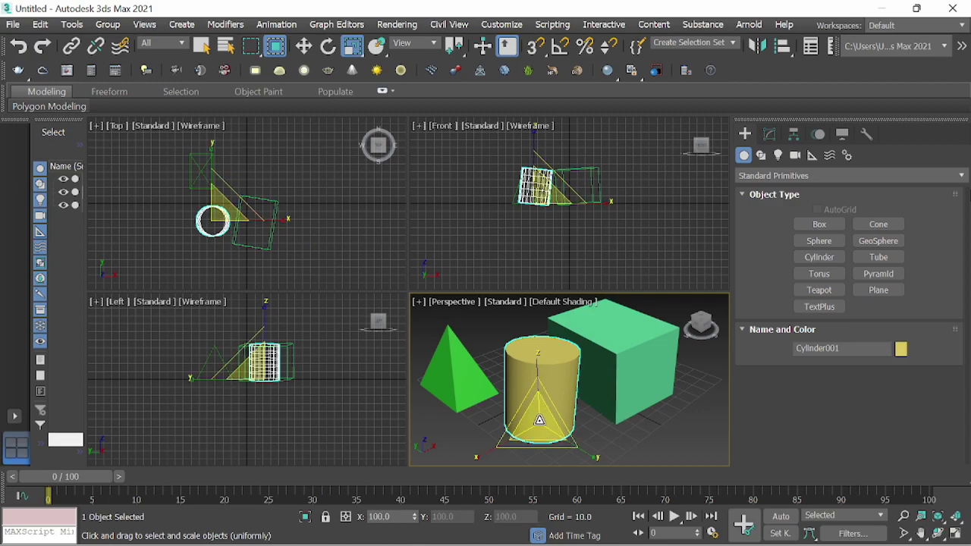
pyautogui.moveTo(538, 420)
pyautogui.mouseDown()
pyautogui.moveTo(544, 384)
pyautogui.moveTo(546, 425)
pyautogui.mouseUp()
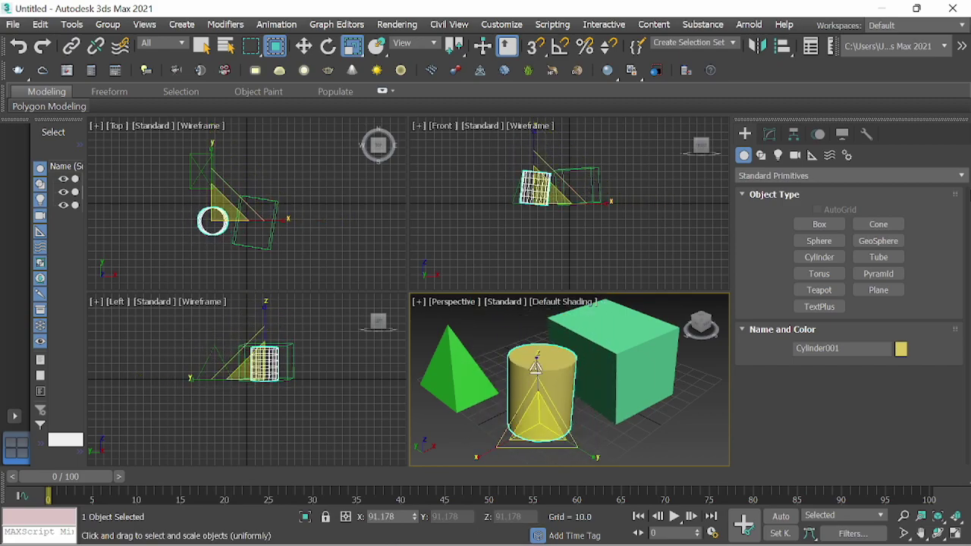
pyautogui.moveTo(546, 426)
pyautogui.mouseDown()
pyautogui.moveTo(531, 353)
pyautogui.moveTo(539, 361)
pyautogui.moveTo(539, 350)
pyautogui.mouseUp()
# - Switch to non-uniform scale and narrow the cylinder along its X axis
pyautogui.press('r')
pyautogui.moveTo(585, 458)
pyautogui.mouseDown()
pyautogui.moveTo(598, 457)
pyautogui.moveTo(481, 452)
pyautogui.mouseUp()
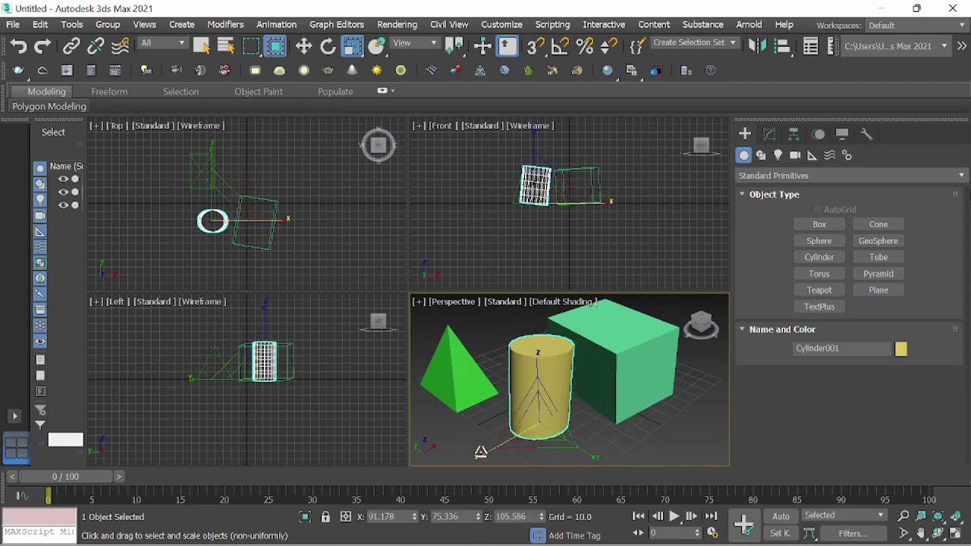
pyautogui.moveTo(490, 449)
pyautogui.mouseDown()
pyautogui.moveTo(474, 463)
pyautogui.moveTo(499, 453)
pyautogui.mouseUp()
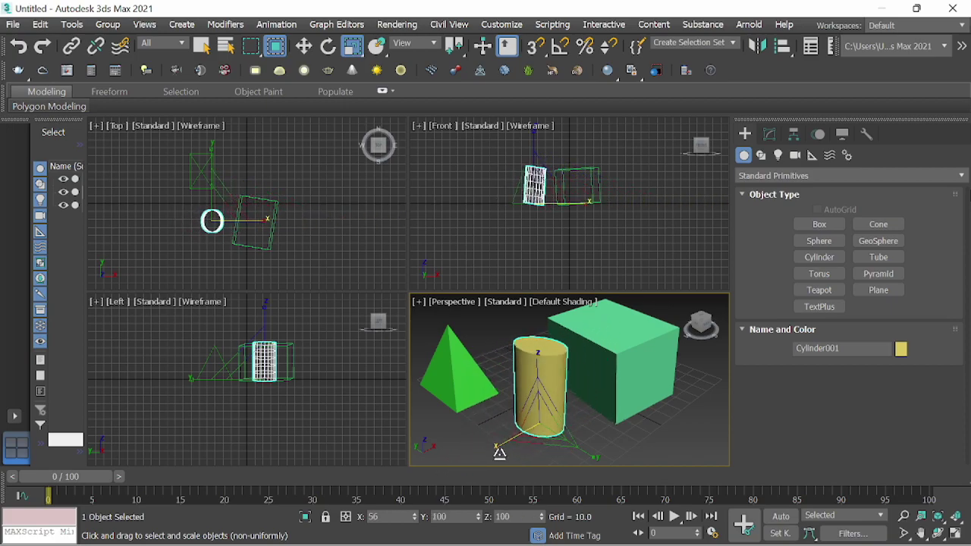
pyautogui.moveTo(499, 453); pyautogui.dragTo(494, 460)
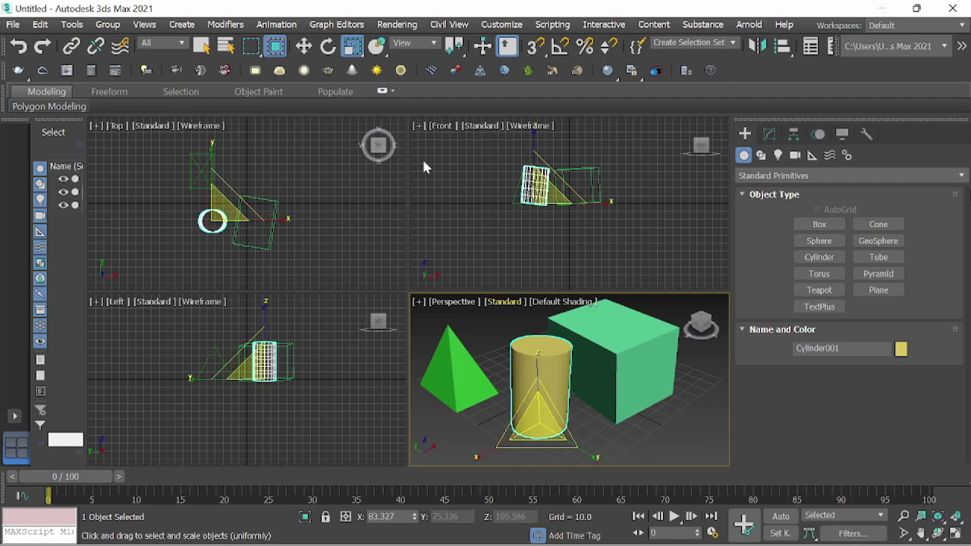
# - Set the cylinder beside the pyramid with Select and Place, keeping the Local coordinate system
pyautogui.click(376, 53)
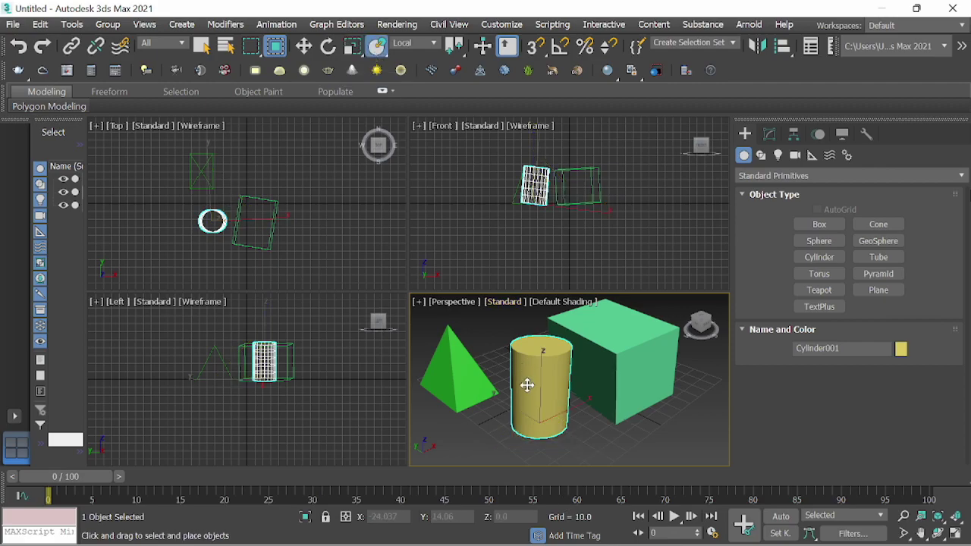
pyautogui.hotkey('ctrl', 'z')
pyautogui.hotkey('ctrl', 'z')
pyautogui.click(519, 375)
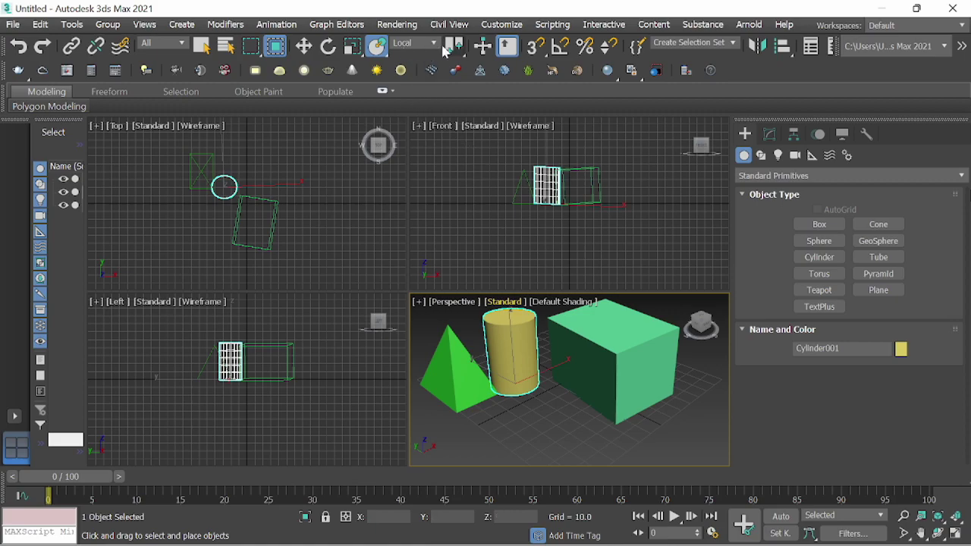
pyautogui.click(436, 46)
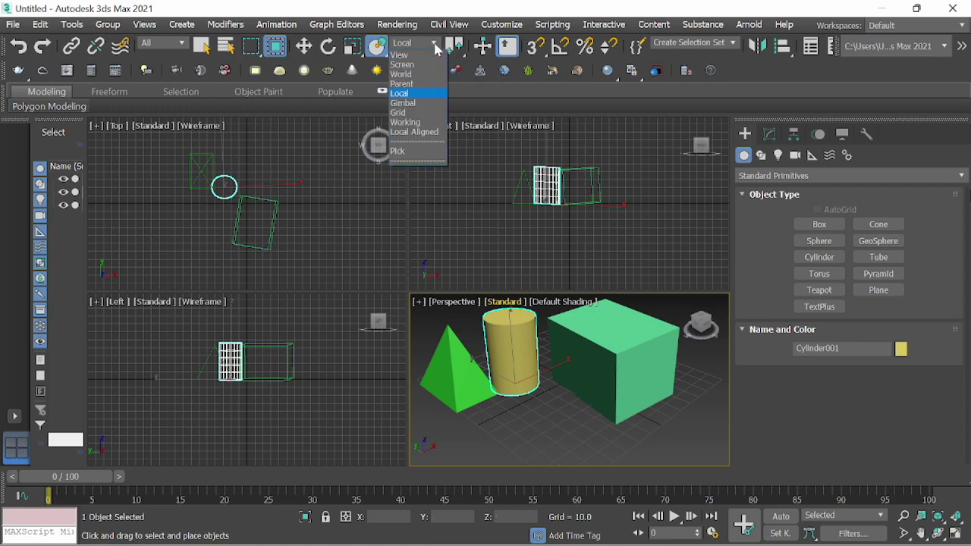
pyautogui.click(437, 47)
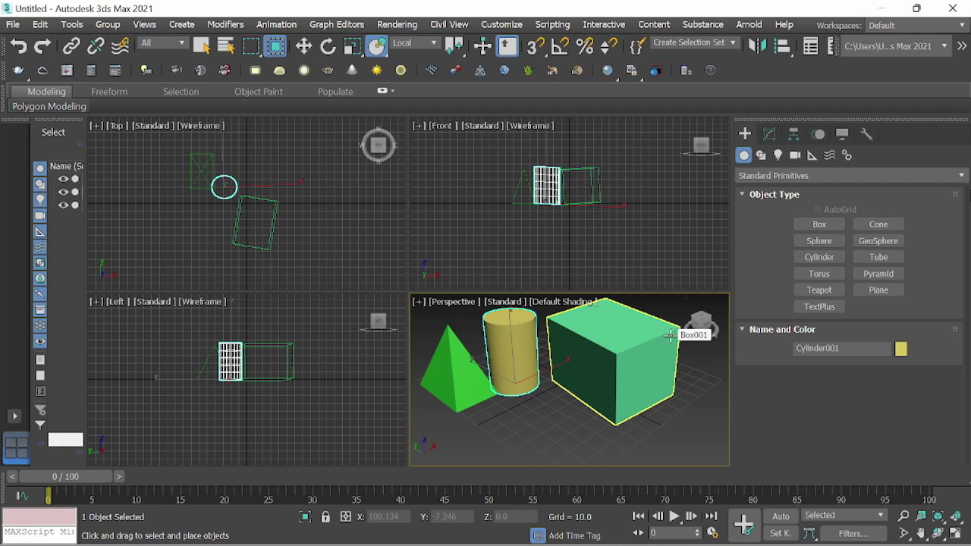
pyautogui.click(672, 338)
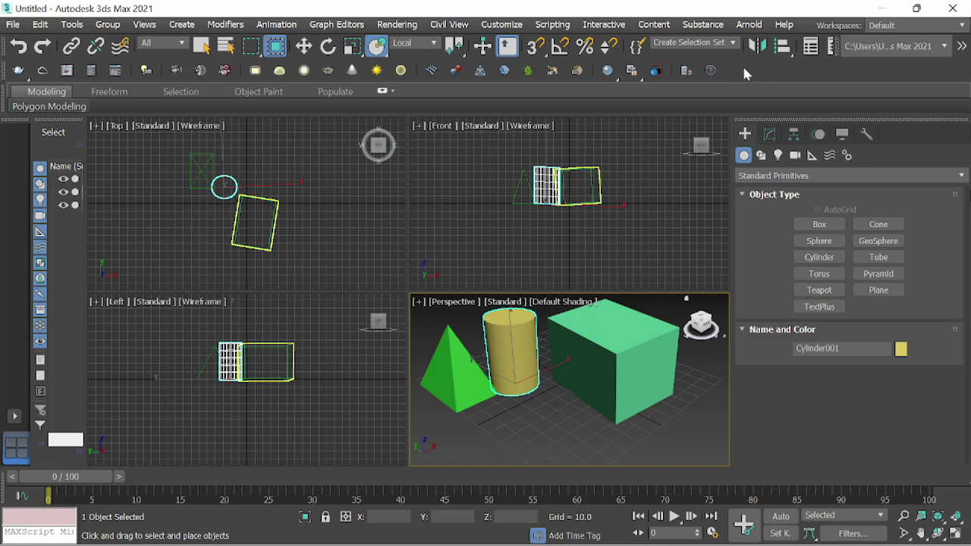
# - Shift the main toolbar to reveal hidden icons, then open and close the Slate Material Editor
pyautogui.moveTo(740, 58); pyautogui.dragTo(499, 72)
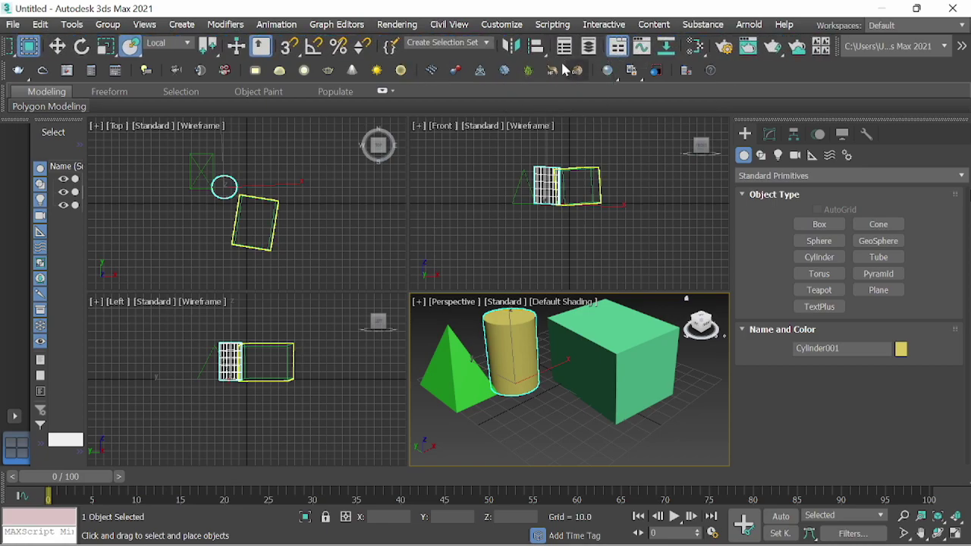
pyautogui.click(694, 52)
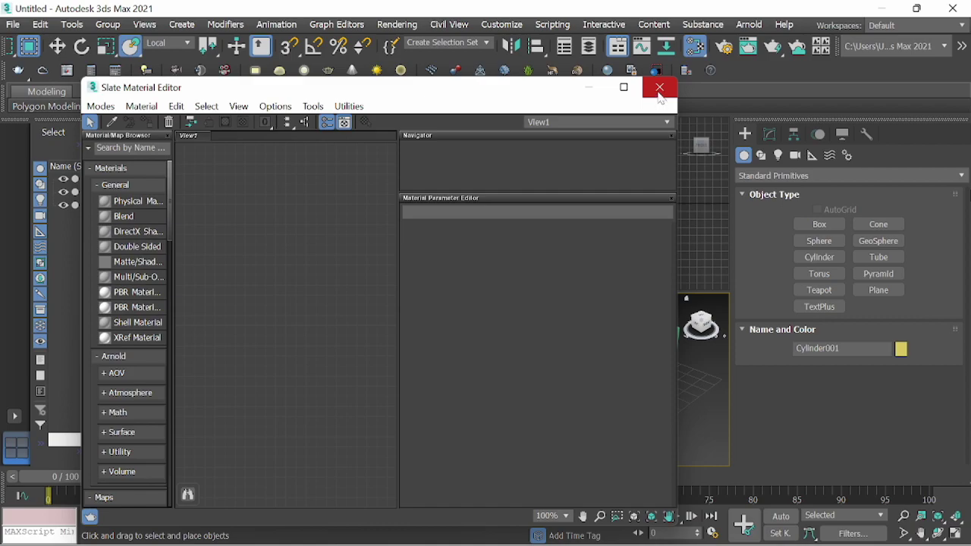
pyautogui.click(660, 93)
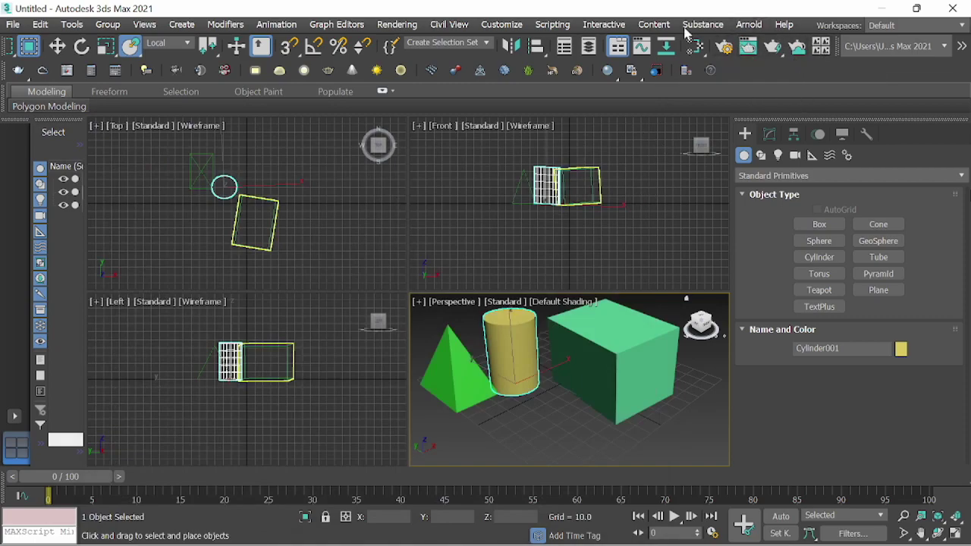
# - Look over the Arnold Render Setup dialog, close it, and undock the secondary toolbar
pyautogui.click(731, 56)
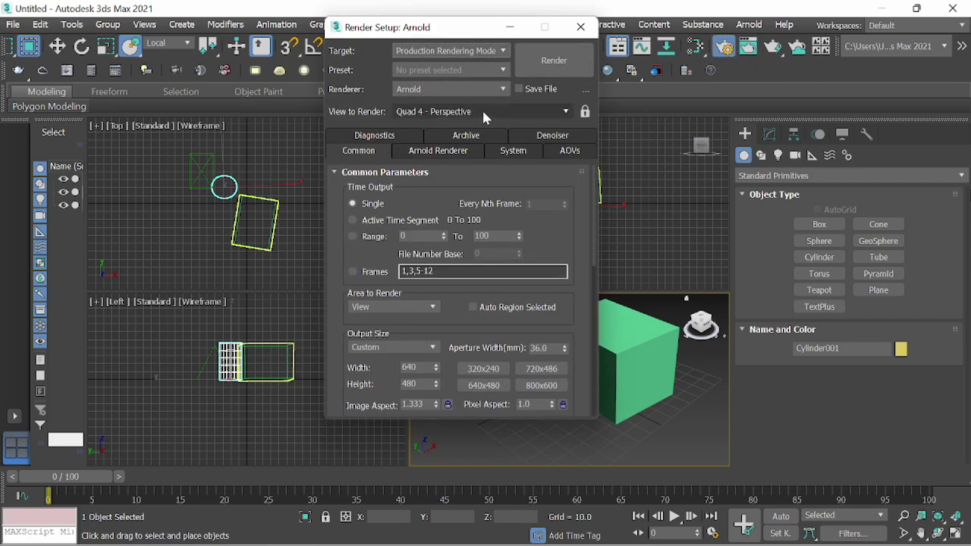
pyautogui.click(581, 28)
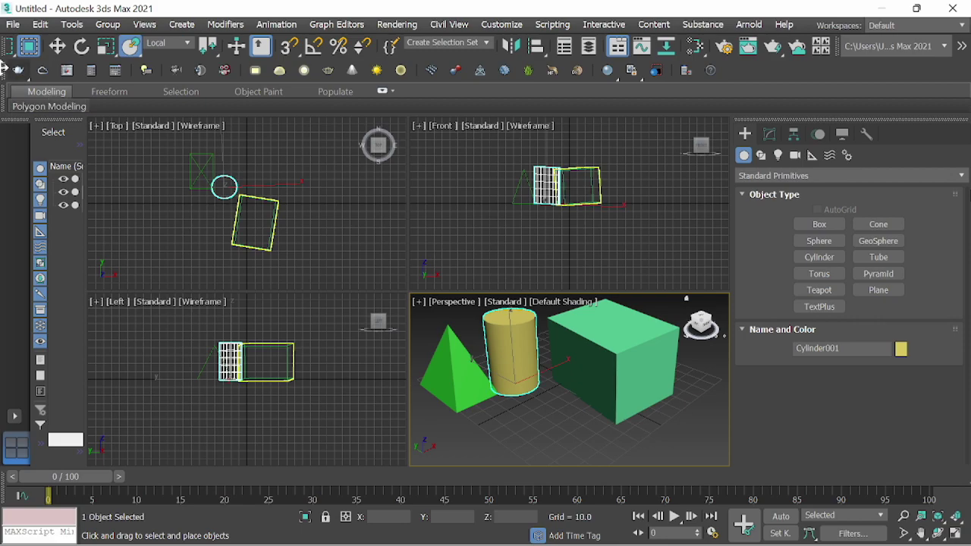
pyautogui.moveTo(9, 69)
pyautogui.mouseDown()
pyautogui.moveTo(430, 195)
pyautogui.moveTo(767, 445)
pyautogui.moveTo(42, 56)
pyautogui.mouseUp()
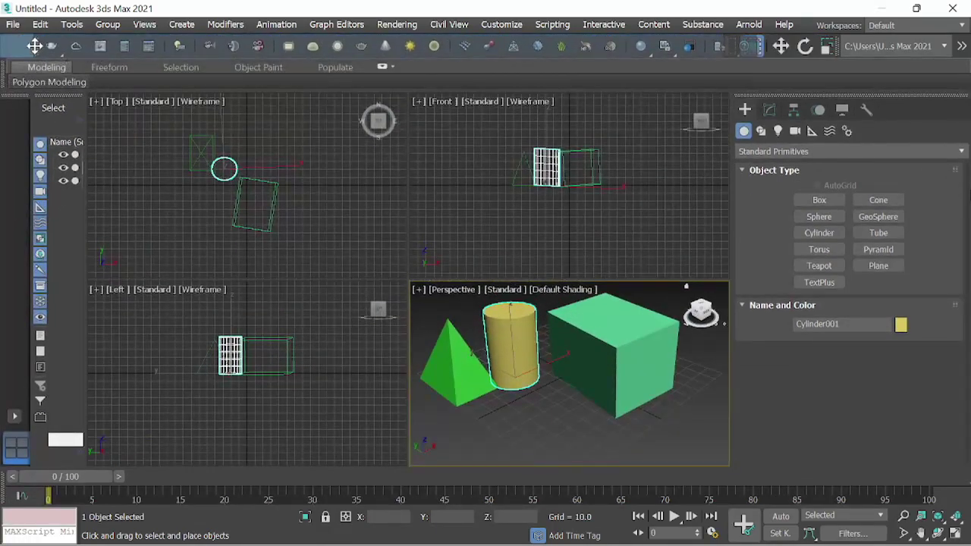
# - Try docking the creation toolbar vertically, dismiss the V-Ray prompt, and dock it under the main toolbar
pyautogui.moveTo(42, 56)
pyautogui.mouseDown()
pyautogui.moveTo(9, 72)
pyautogui.moveTo(39, 68)
pyautogui.moveTo(38, 86)
pyautogui.mouseUp()
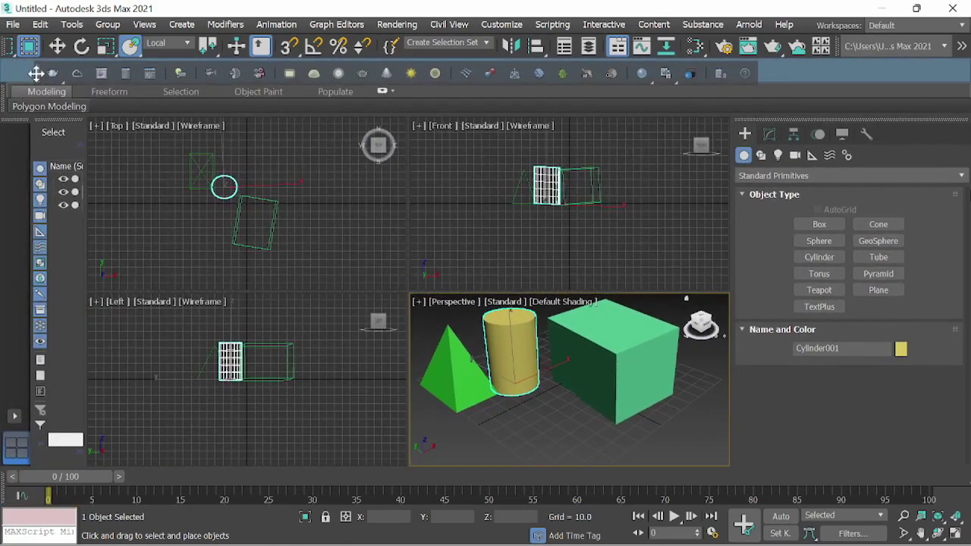
pyautogui.moveTo(37, 86); pyautogui.dragTo(12, 76)
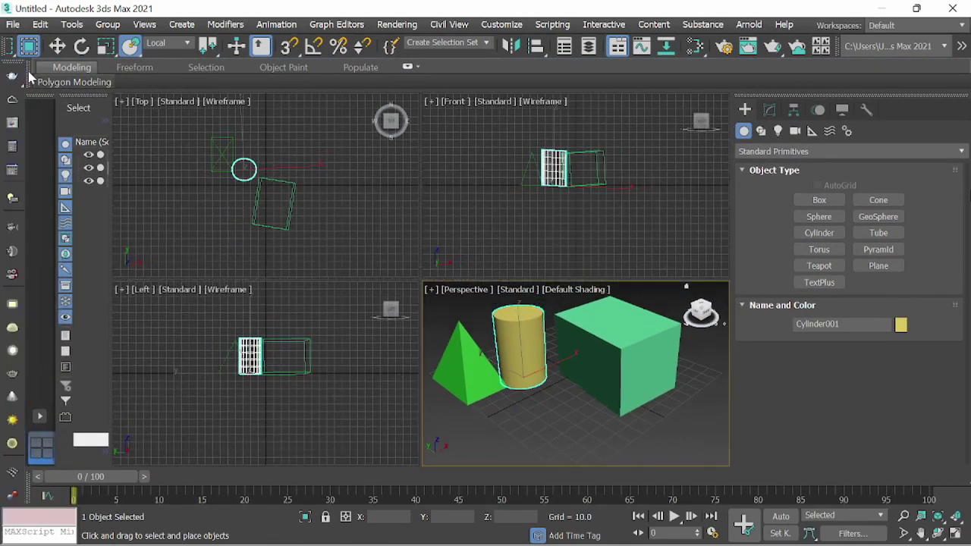
pyautogui.click(11, 76)
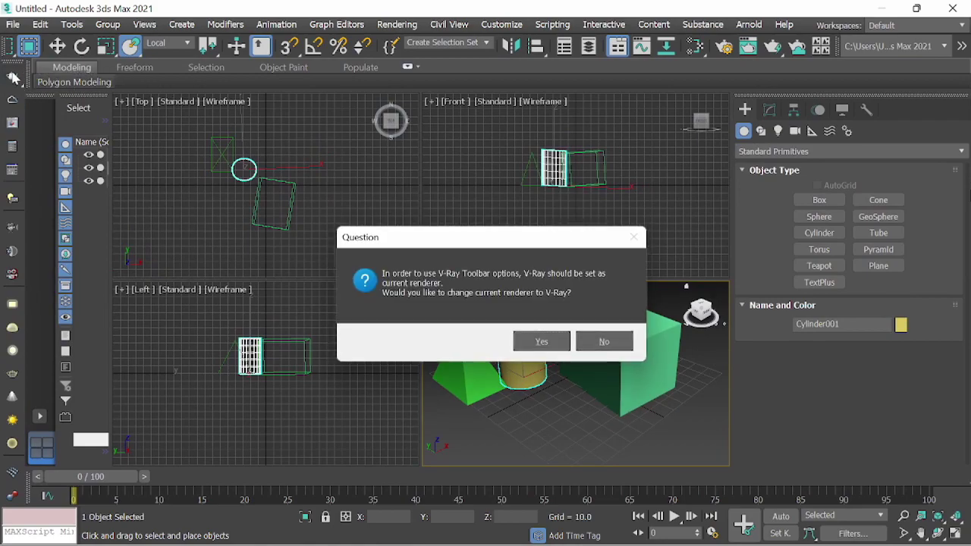
pyautogui.click(602, 345)
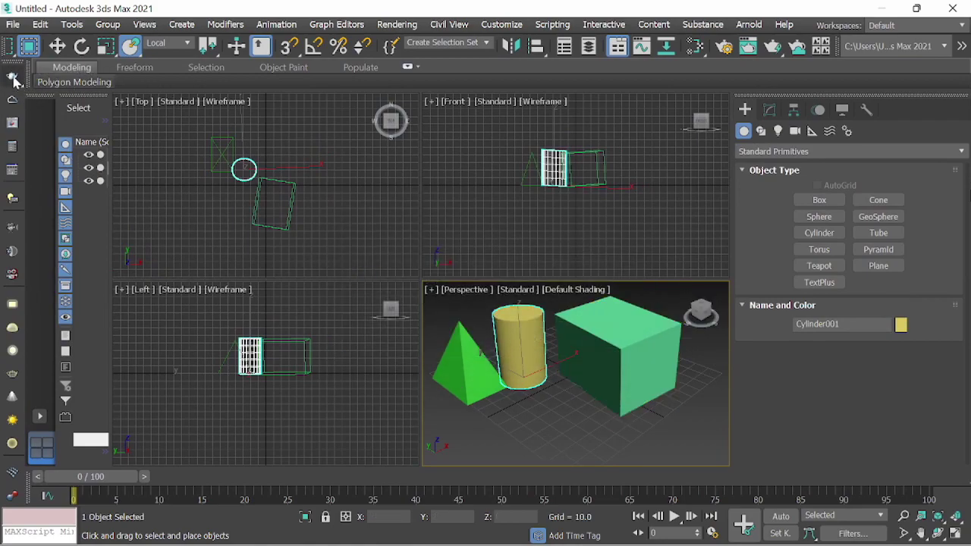
pyautogui.moveTo(12, 76); pyautogui.dragTo(288, 67)
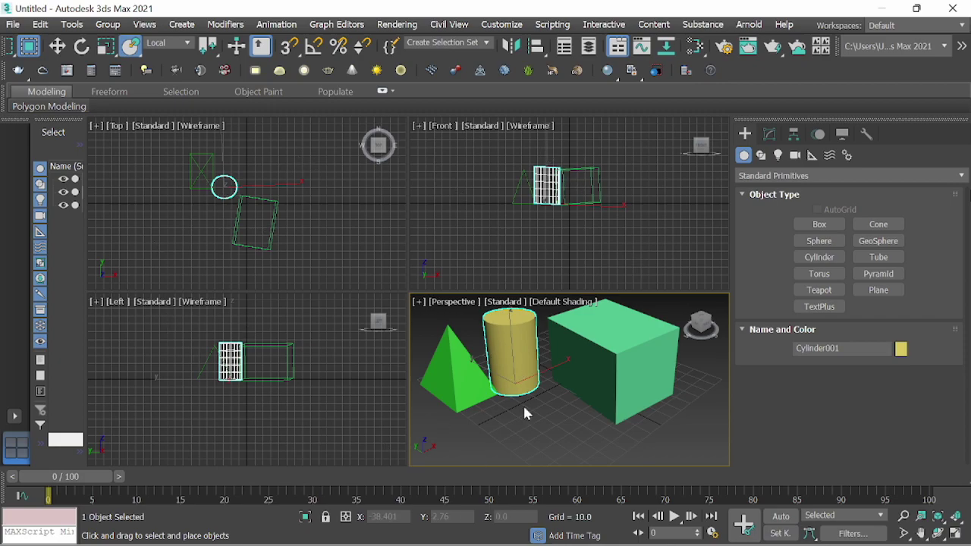
# - With Select and Move, slide the cylinder along X to -21.97, between pyramid and box
pyautogui.click(300, 186)
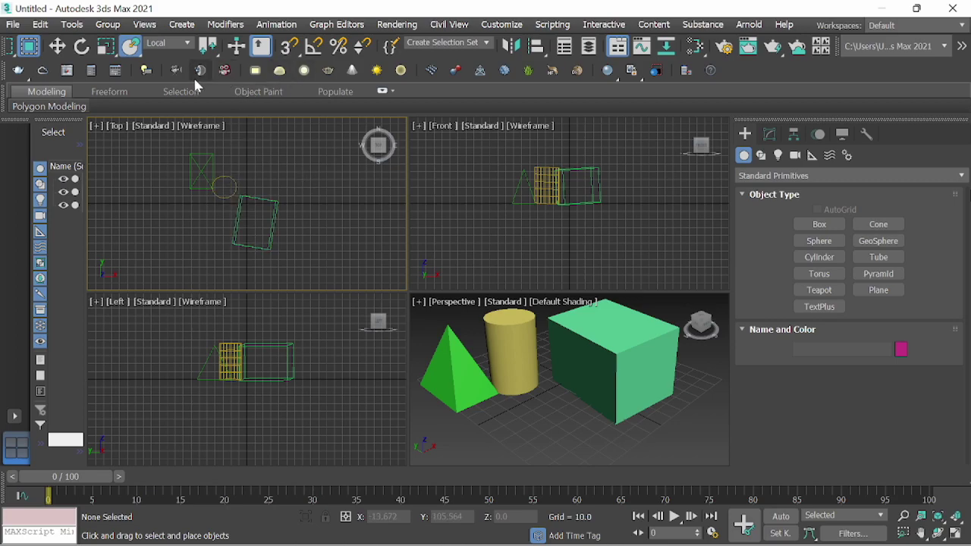
pyautogui.click(57, 45)
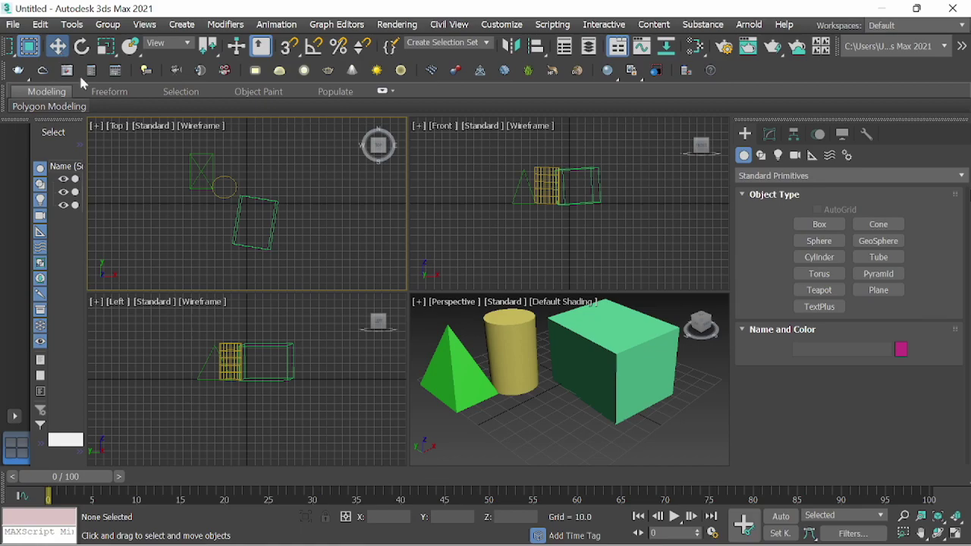
pyautogui.click(223, 186)
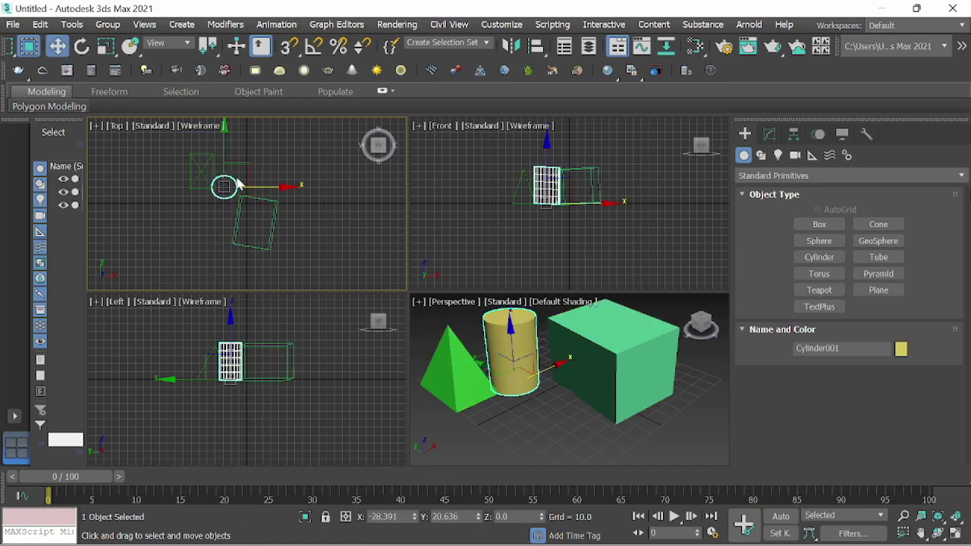
pyautogui.moveTo(271, 189)
pyautogui.mouseDown()
pyautogui.moveTo(350, 214)
pyautogui.moveTo(239, 232)
pyautogui.moveTo(326, 232)
pyautogui.moveTo(284, 232)
pyautogui.mouseUp()
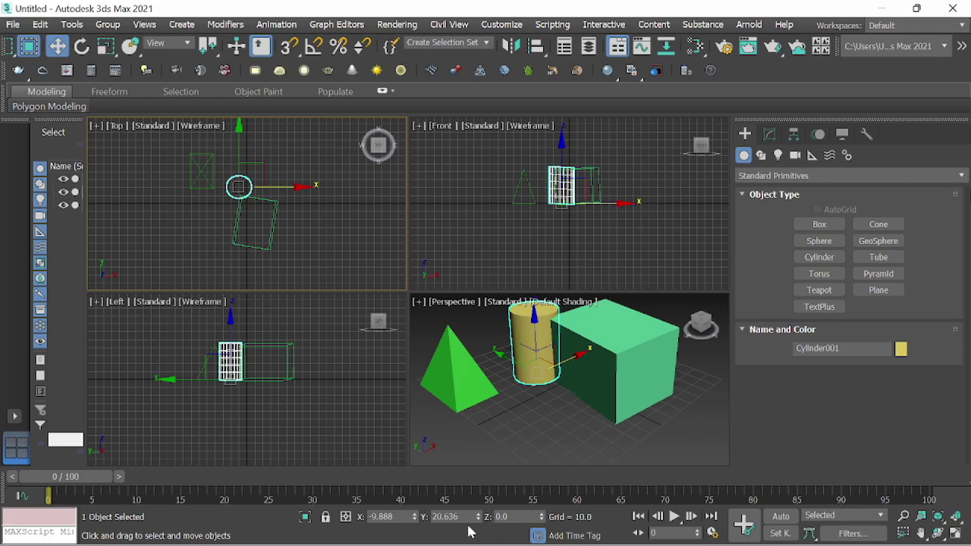
pyautogui.moveTo(417, 516)
pyautogui.mouseDown()
pyautogui.moveTo(368, 426)
pyautogui.moveTo(400, 494)
pyautogui.mouseUp()
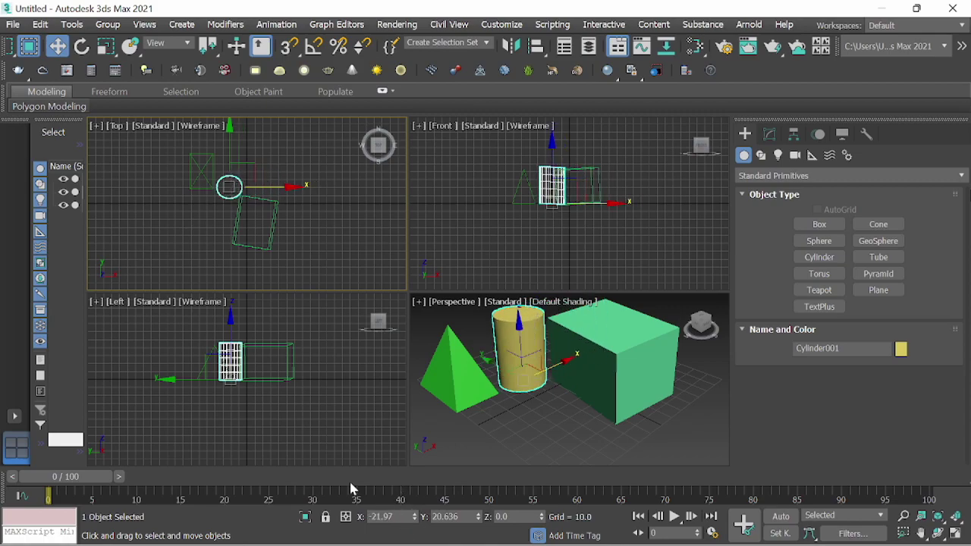
pyautogui.moveTo(400, 494); pyautogui.dragTo(351, 490)
# - Click between the Front and Top views, leaving the cylinder selected in the Top view
pyautogui.click(509, 185)
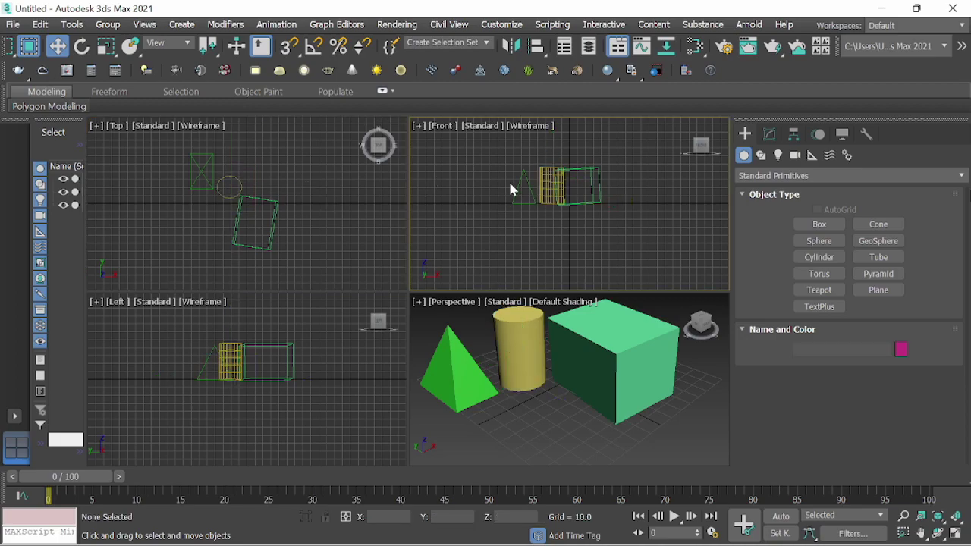
pyautogui.click(570, 186)
pyautogui.click(557, 188)
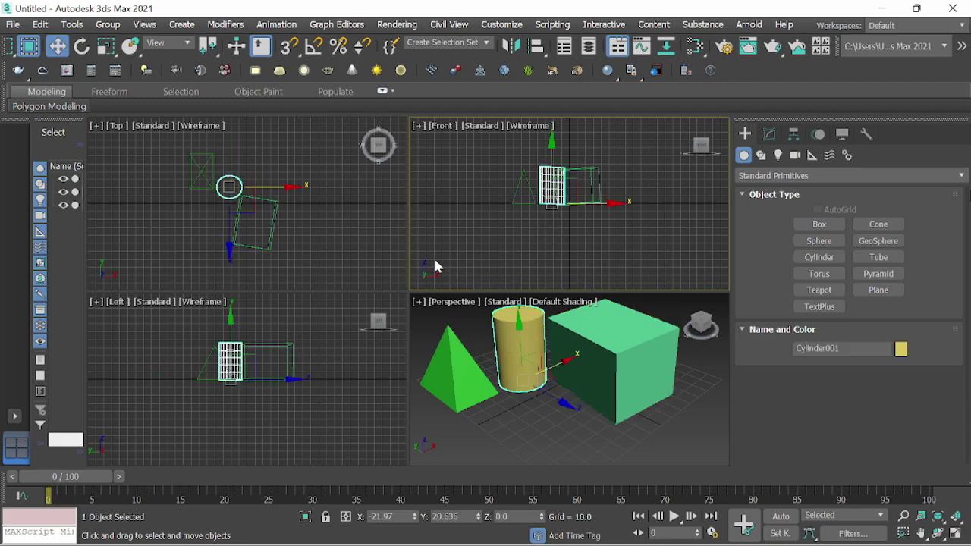
pyautogui.click(488, 251)
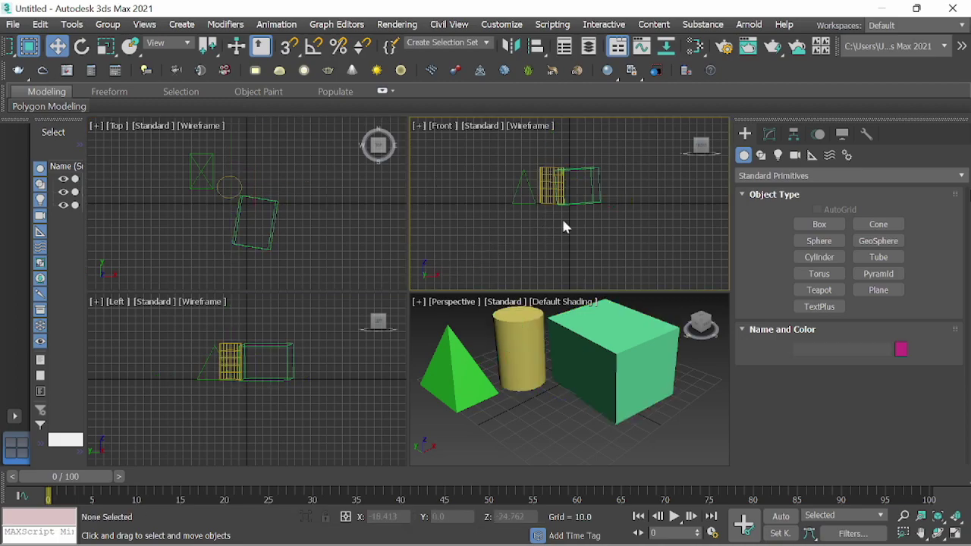
pyautogui.click(231, 182)
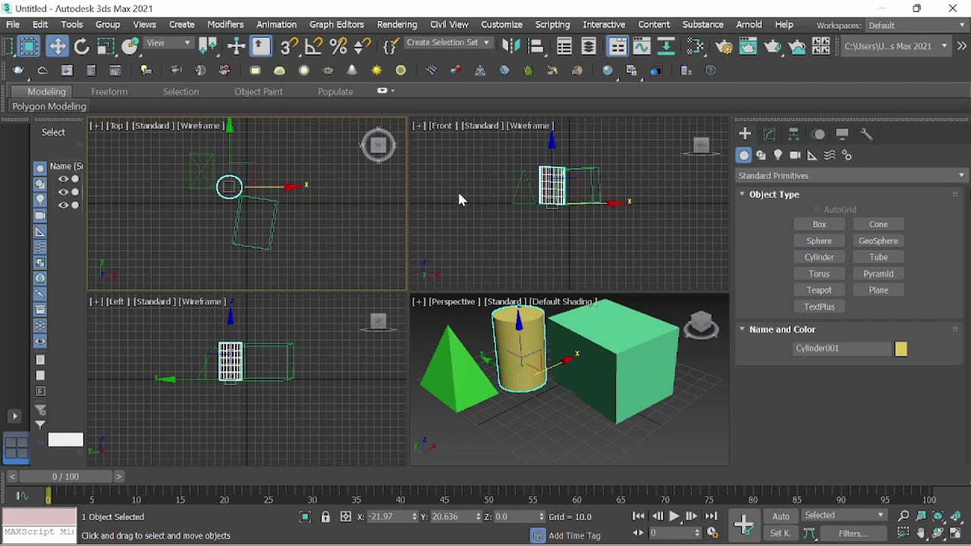
pyautogui.click(459, 199)
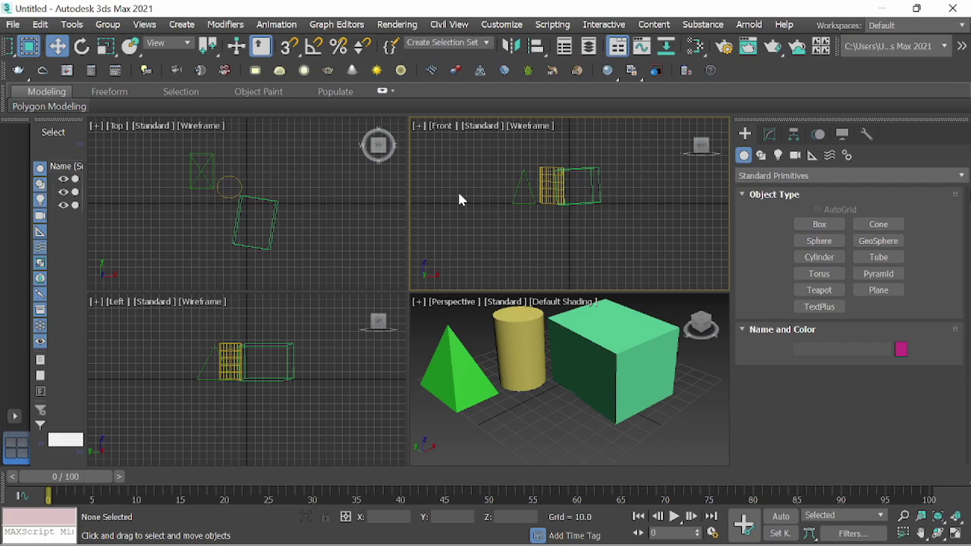
pyautogui.click(238, 190)
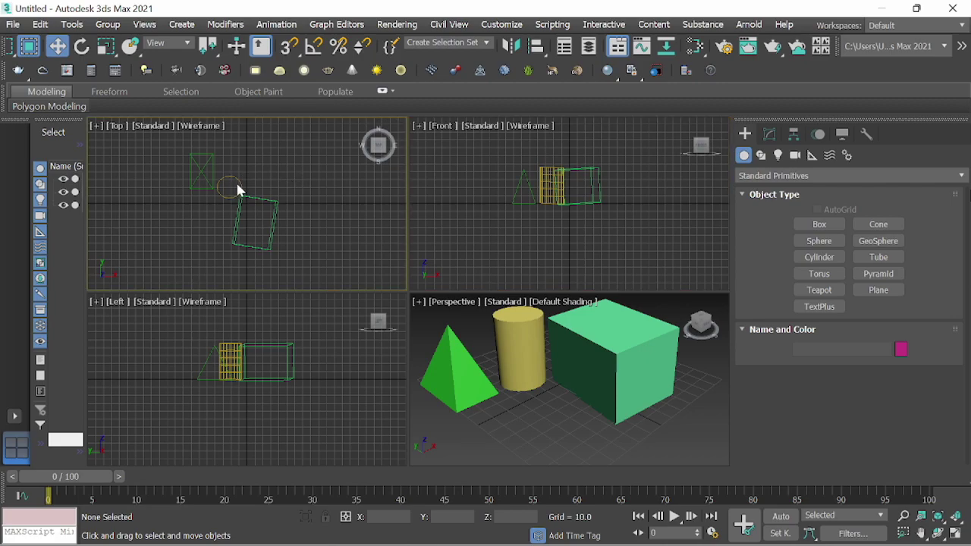
pyautogui.click(229, 179)
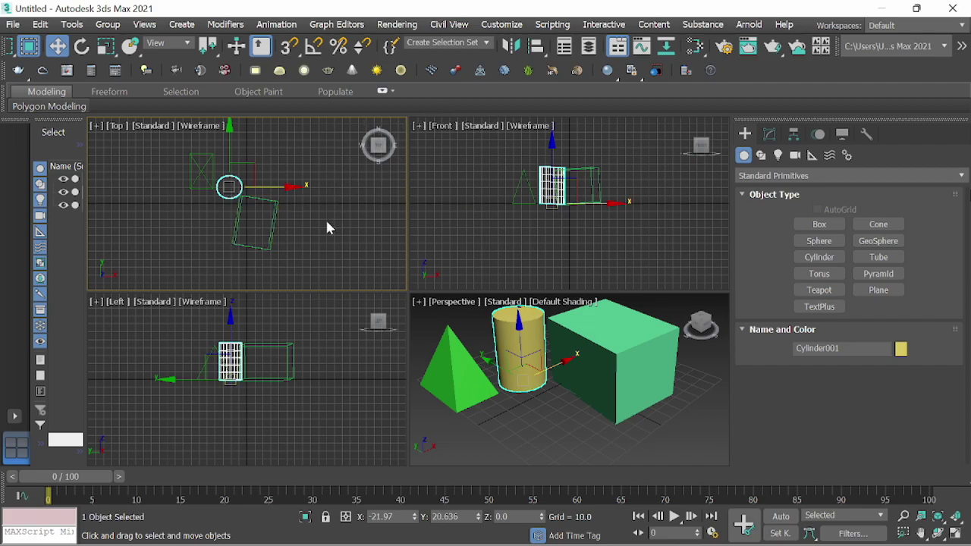
# - Activate the viewports in turn, reselect the cylinder in Top, and make Perspective active
pyautogui.rightClick(468, 174)
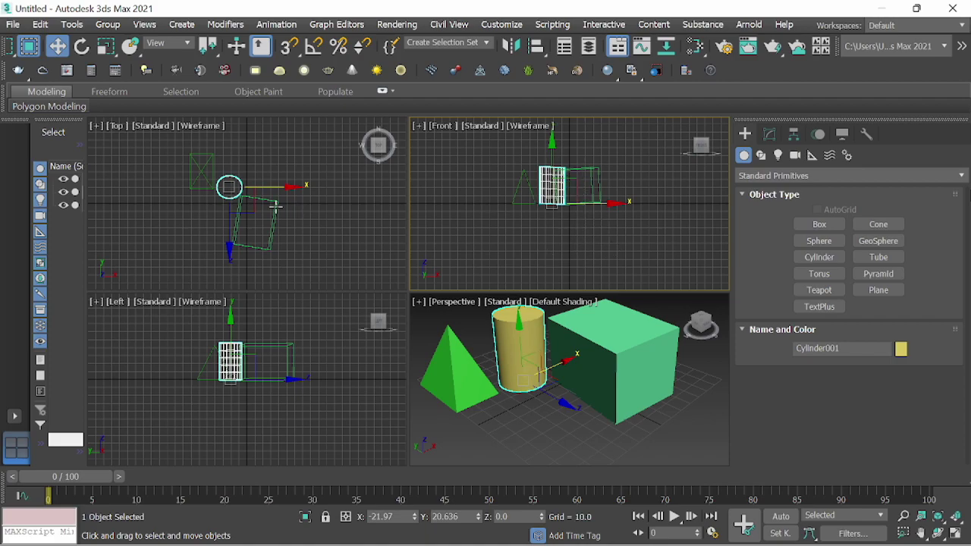
pyautogui.rightClick(267, 340)
pyautogui.rightClick(527, 399)
pyautogui.rightClick(513, 203)
pyautogui.click(329, 404)
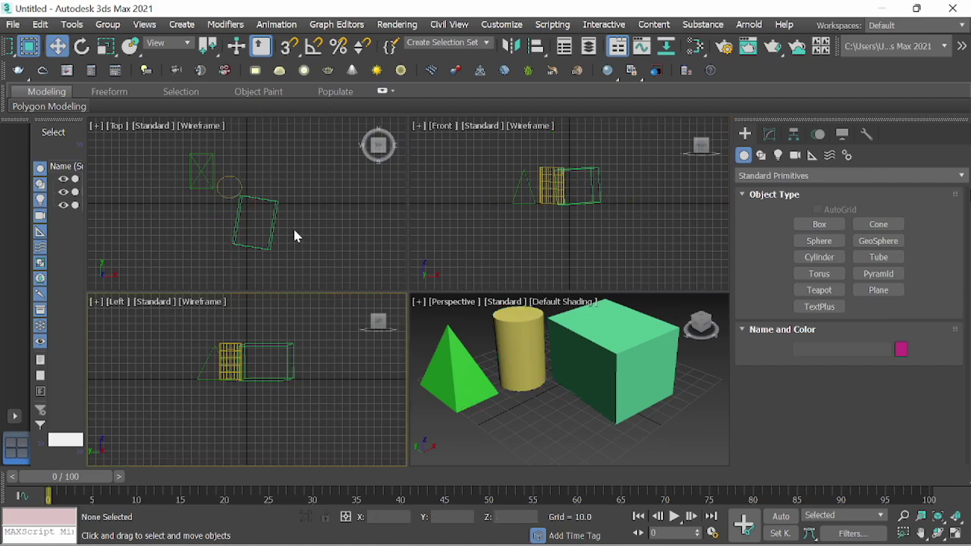
pyautogui.click(236, 182)
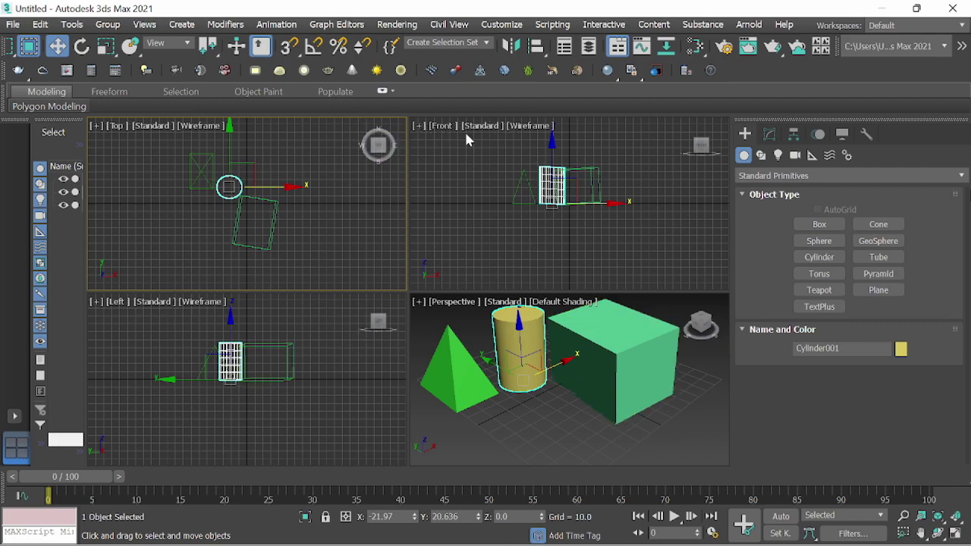
pyautogui.rightClick(513, 435)
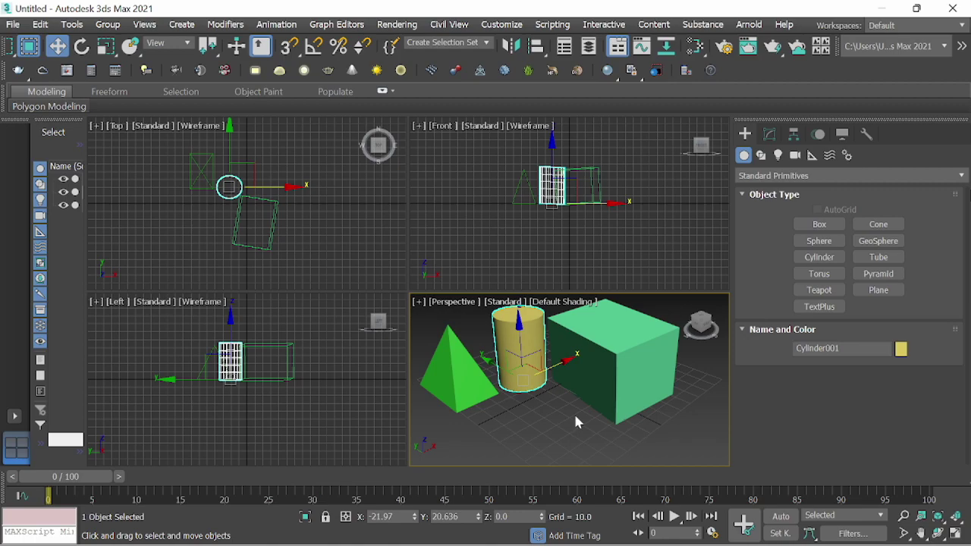
# - Switch the Perspective viewport's shading to Edged Faces and select the box
pyautogui.click(582, 305)
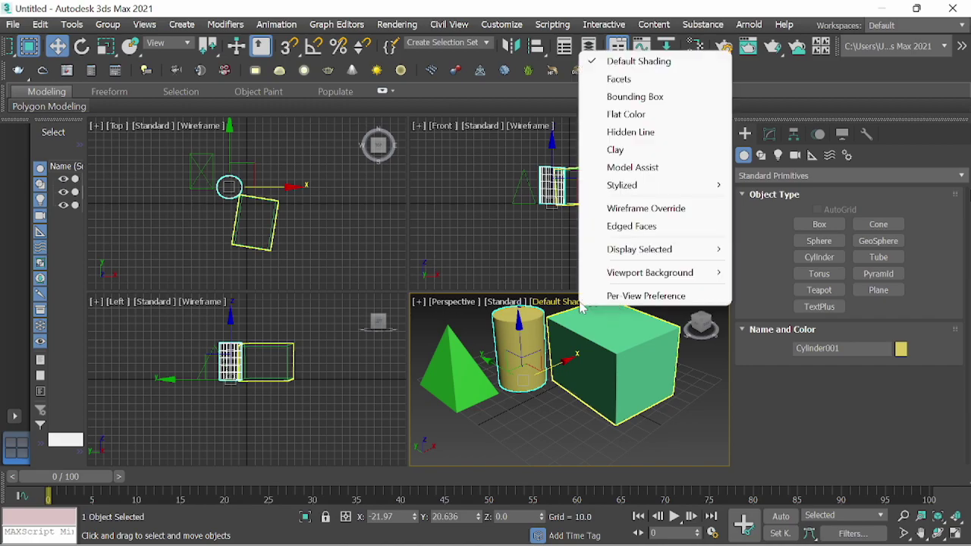
pyautogui.click(638, 231)
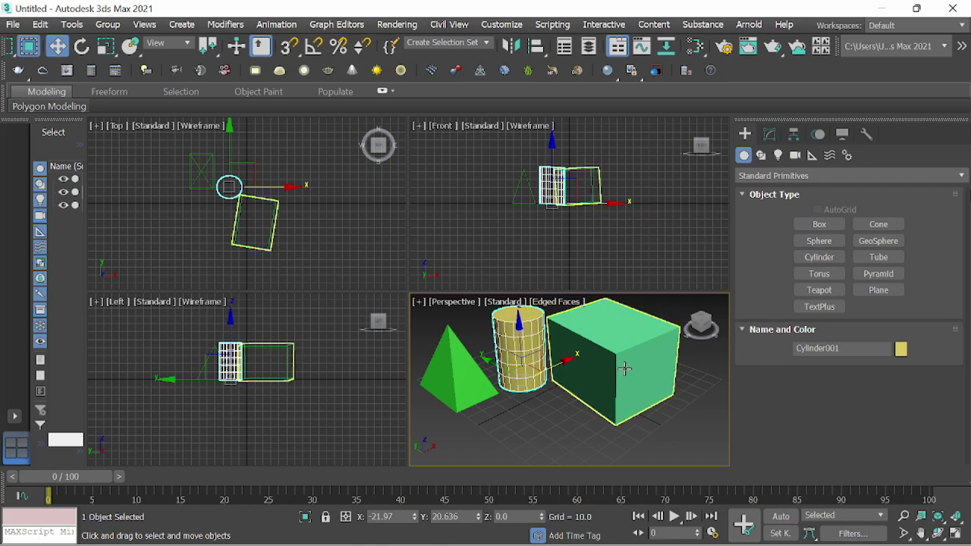
pyautogui.click(624, 369)
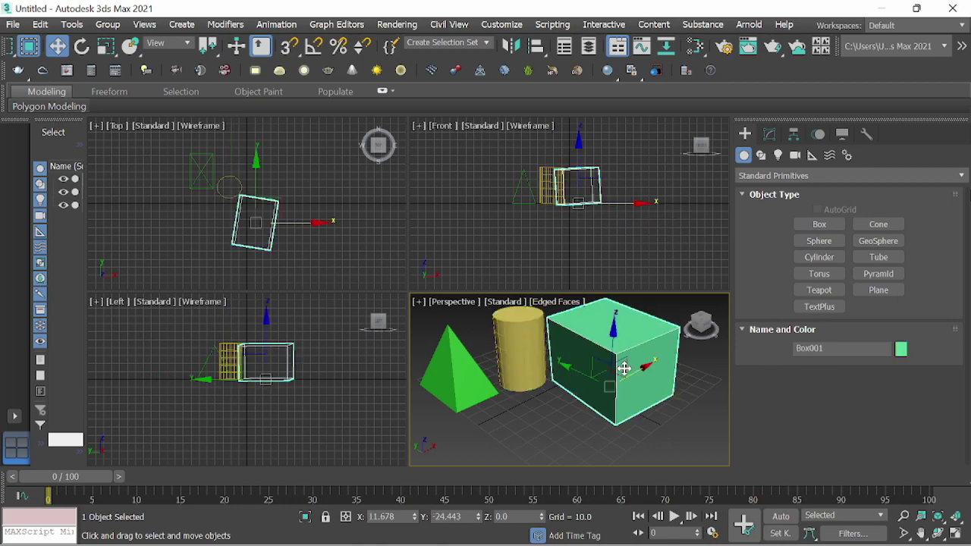
# - In the Modify panel, give Box001 4 length, width and height segments
pyautogui.click(769, 135)
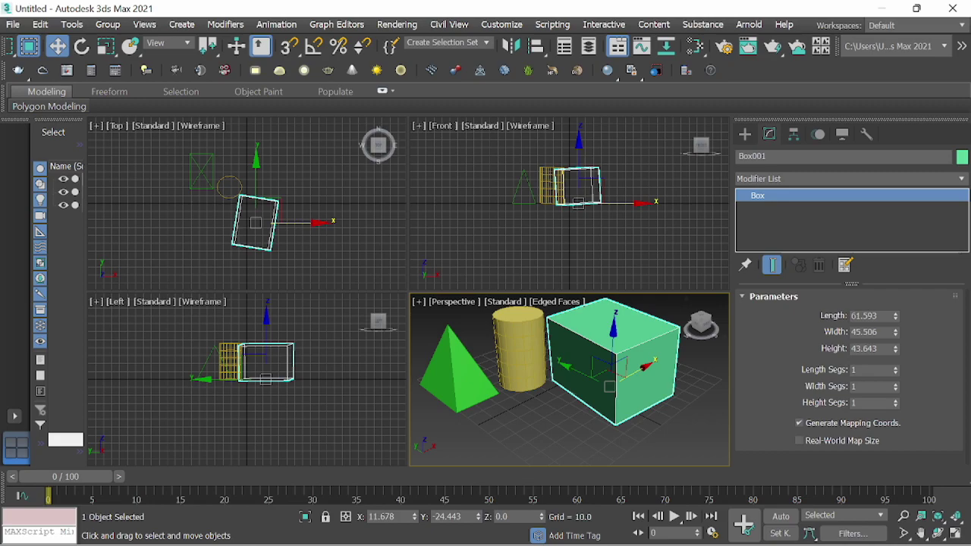
pyautogui.click(865, 370)
pyautogui.write('4')
pyautogui.press('Tab')
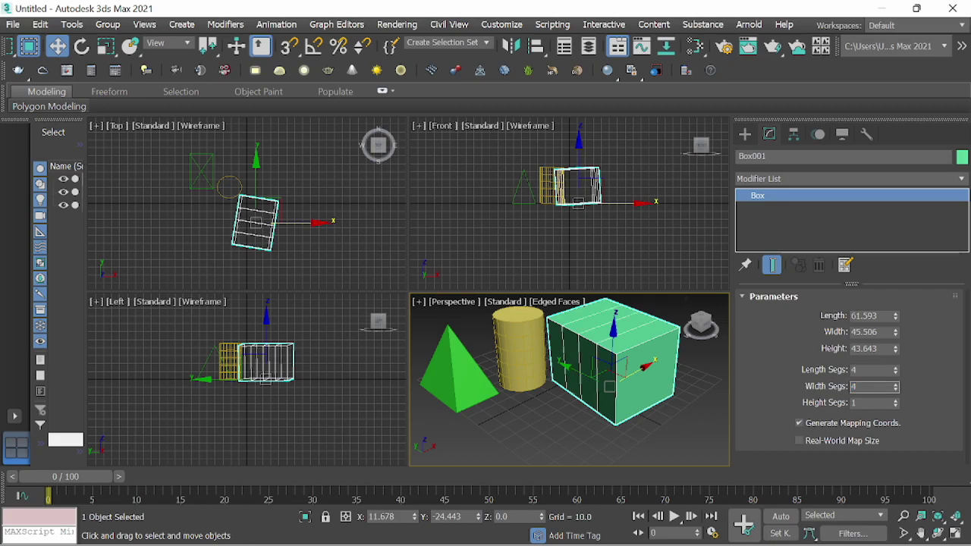
pyautogui.press('Tab')
pyautogui.write('4')
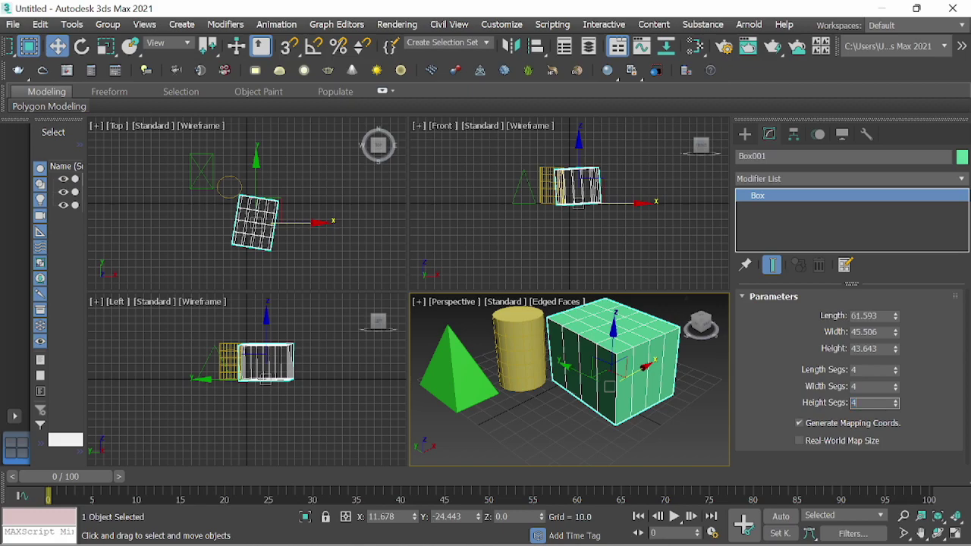
pyautogui.hotkey('shift', 'Tab')
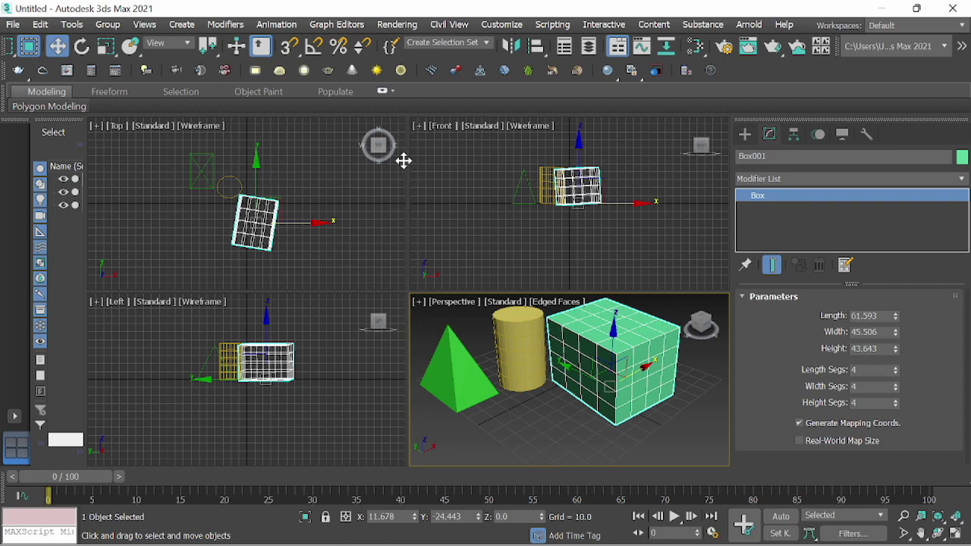
pyautogui.moveTo(403, 166); pyautogui.dragTo(399, 169)
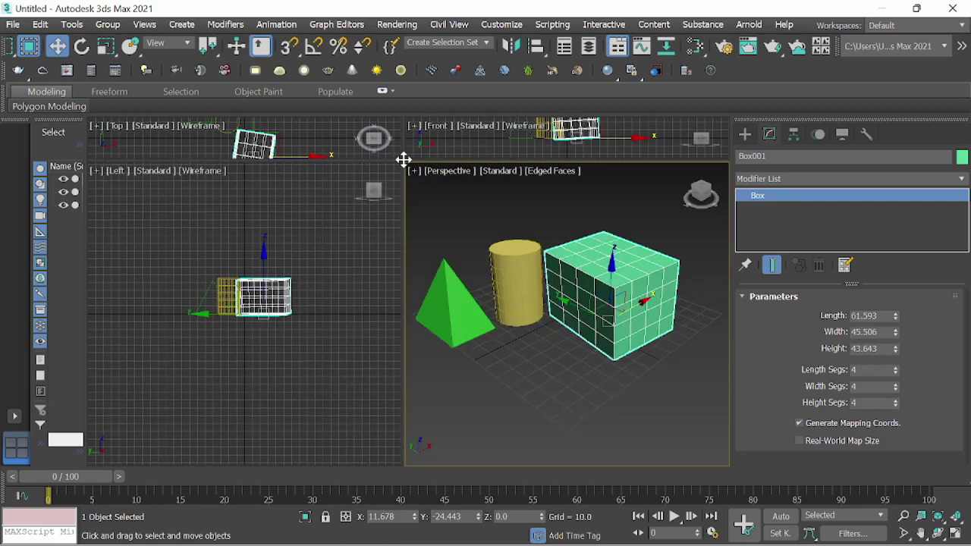
pyautogui.moveTo(403, 165); pyautogui.dragTo(407, 303)
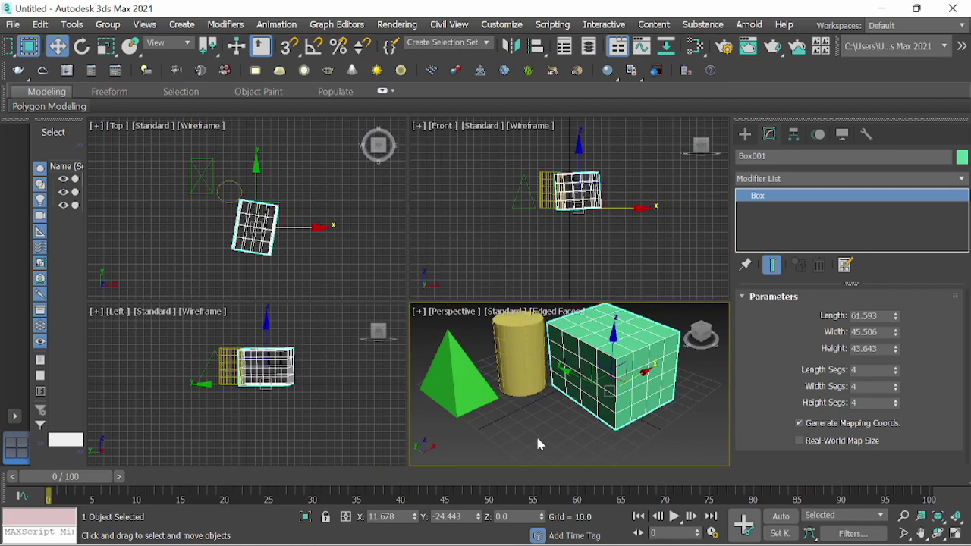
# - Maximize and restore the Perspective and Front views, then select the cylinder to show its parameters
pyautogui.click(956, 535)
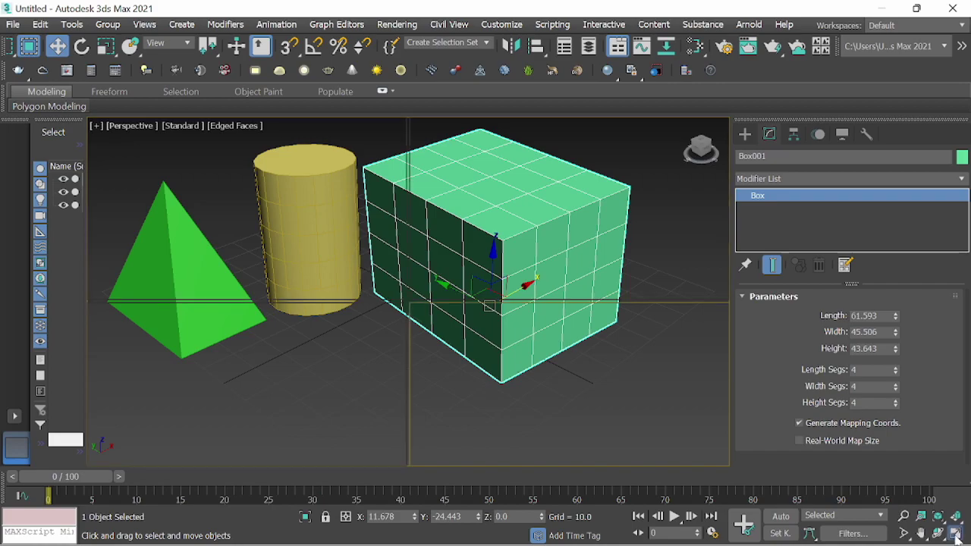
pyautogui.click(956, 535)
pyautogui.click(504, 265)
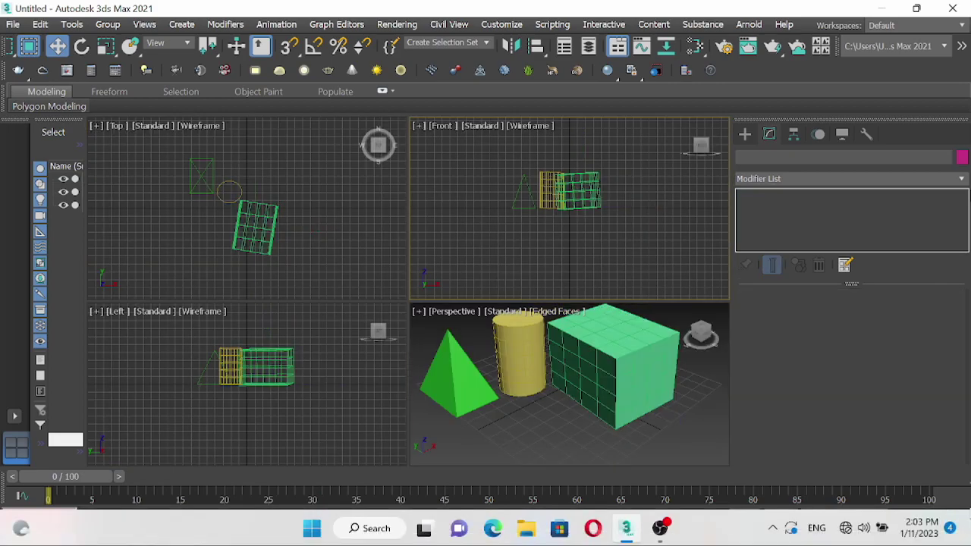
pyautogui.click(956, 535)
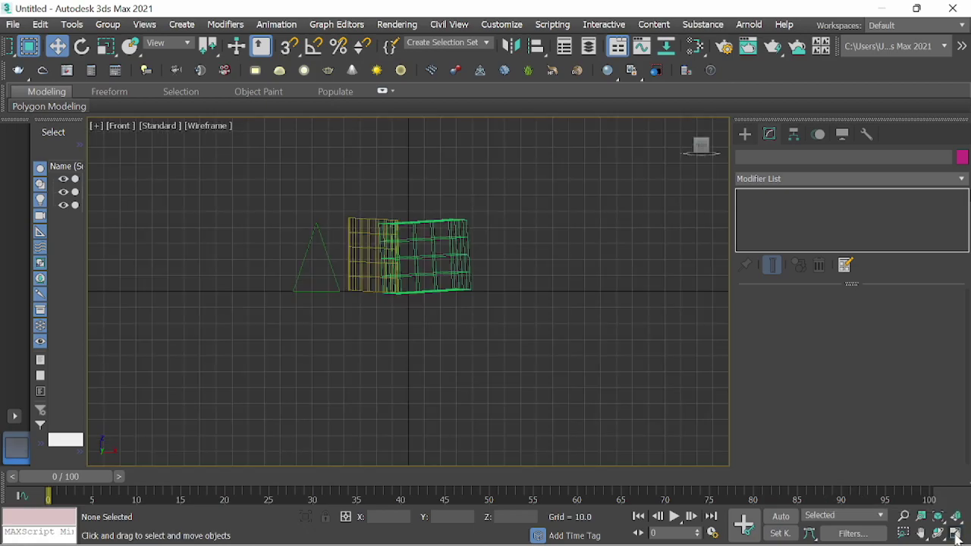
pyautogui.click(956, 535)
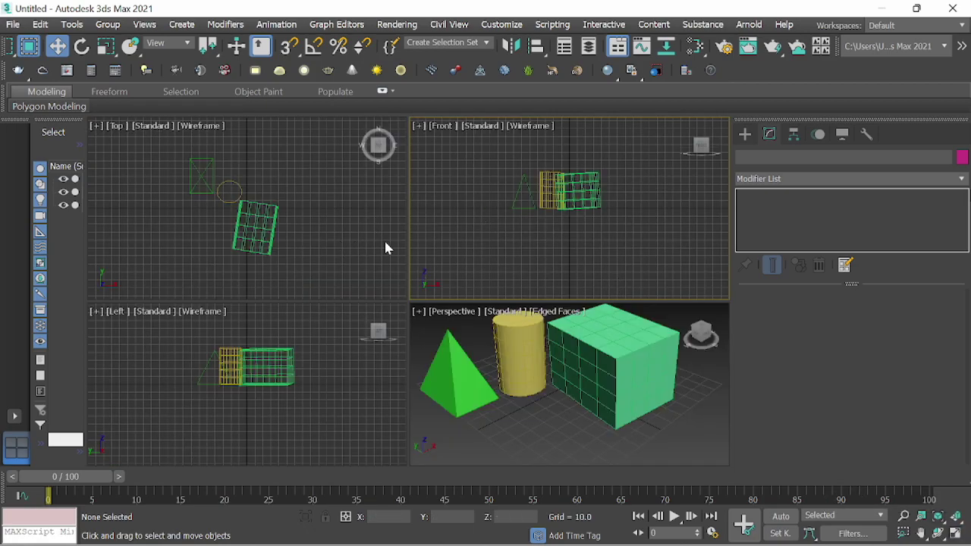
pyautogui.click(520, 353)
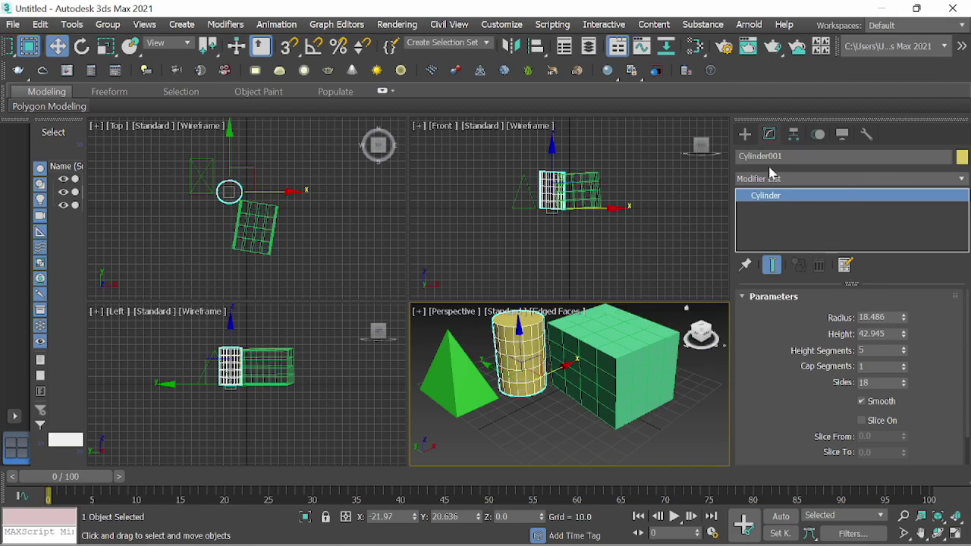
# - Show the Standard Primitives list in the Create panel
pyautogui.click(745, 136)
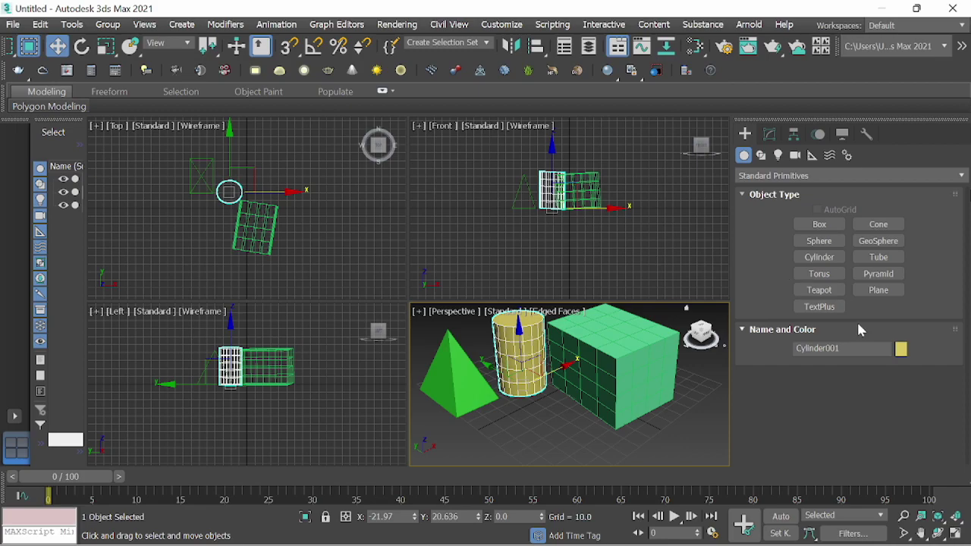
# - Create a teapot of radius 14.253 in front of the cylinder, then list the spline shape types
pyautogui.click(834, 288)
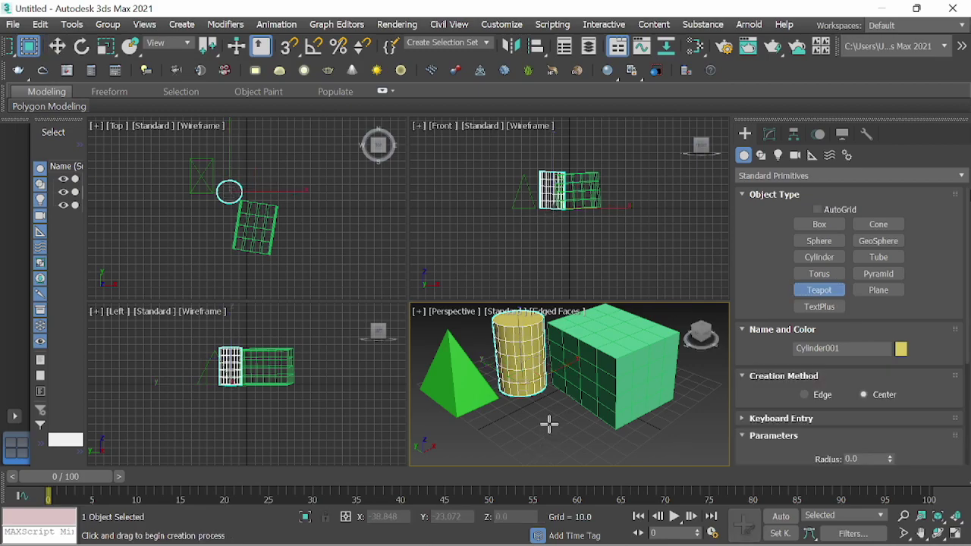
pyautogui.moveTo(550, 421); pyautogui.dragTo(555, 449)
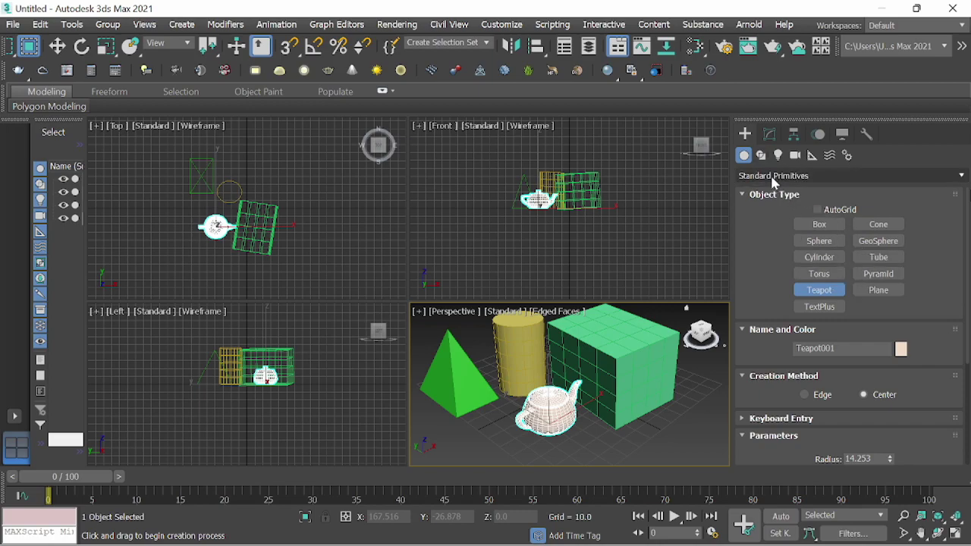
pyautogui.click(762, 156)
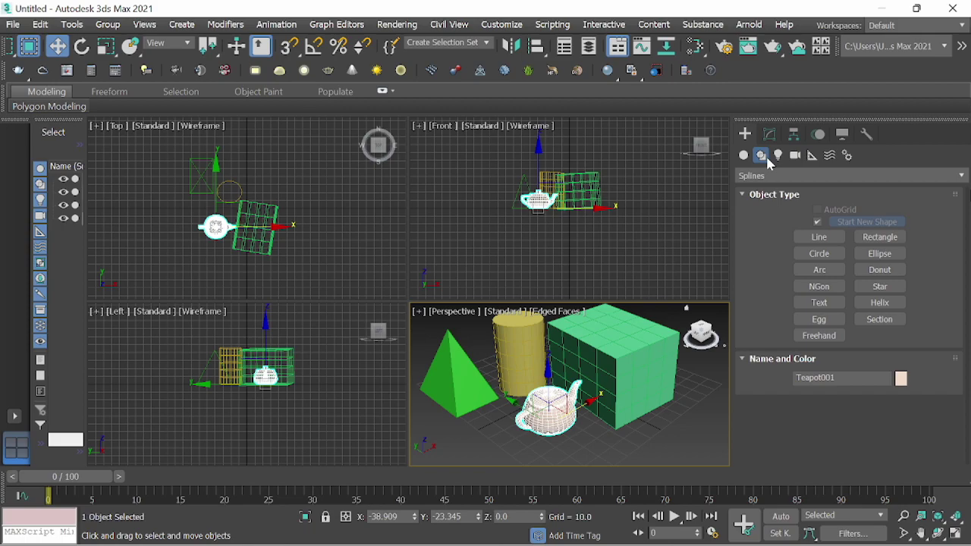
# - Browse the Lights, Cameras, Helpers, Space Warps and Systems categories, then display Teapot001's parameters
pyautogui.click(777, 156)
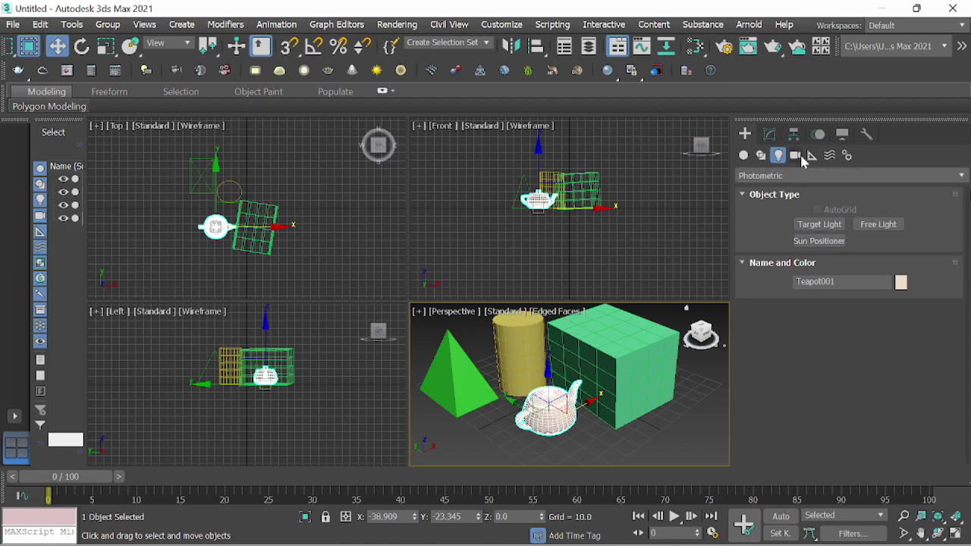
pyautogui.click(796, 156)
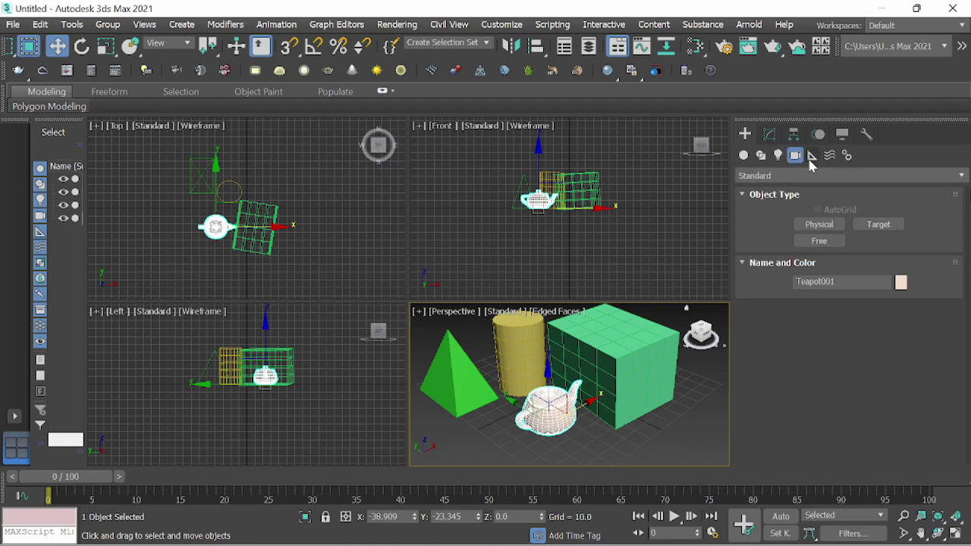
pyautogui.click(814, 155)
pyautogui.click(831, 159)
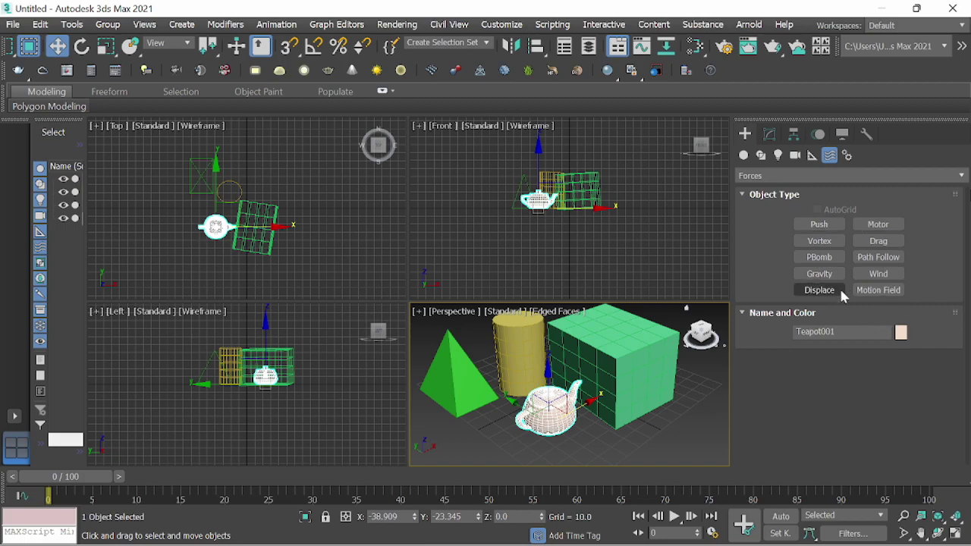
pyautogui.click(847, 155)
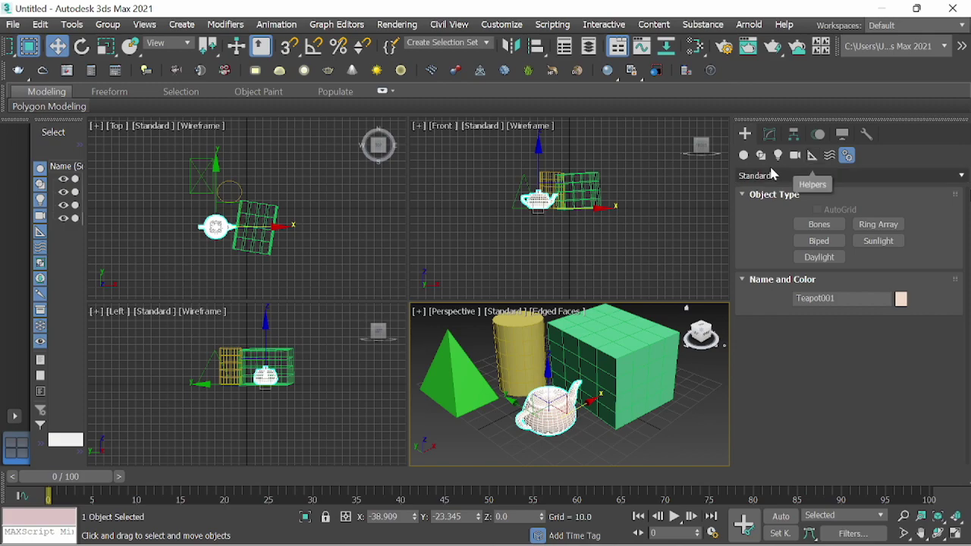
pyautogui.click(744, 156)
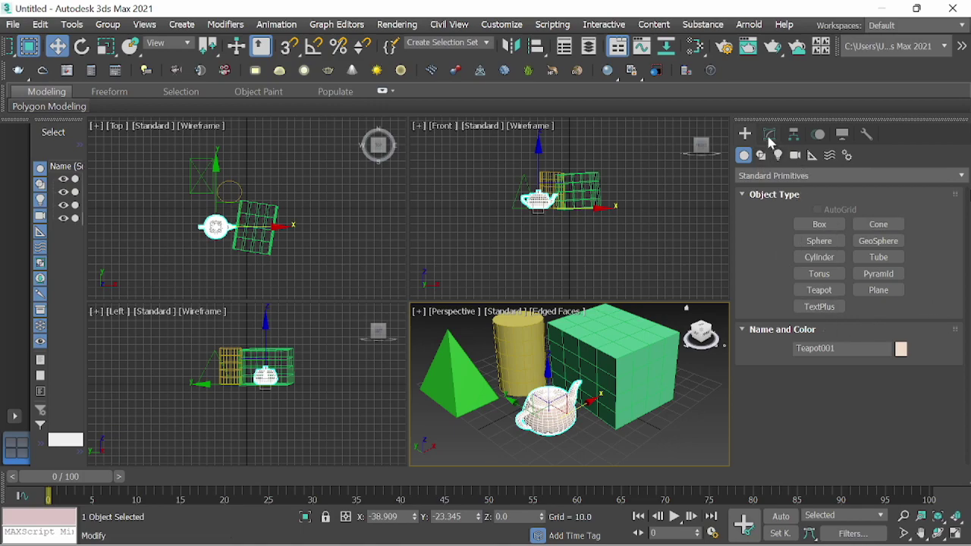
pyautogui.click(769, 137)
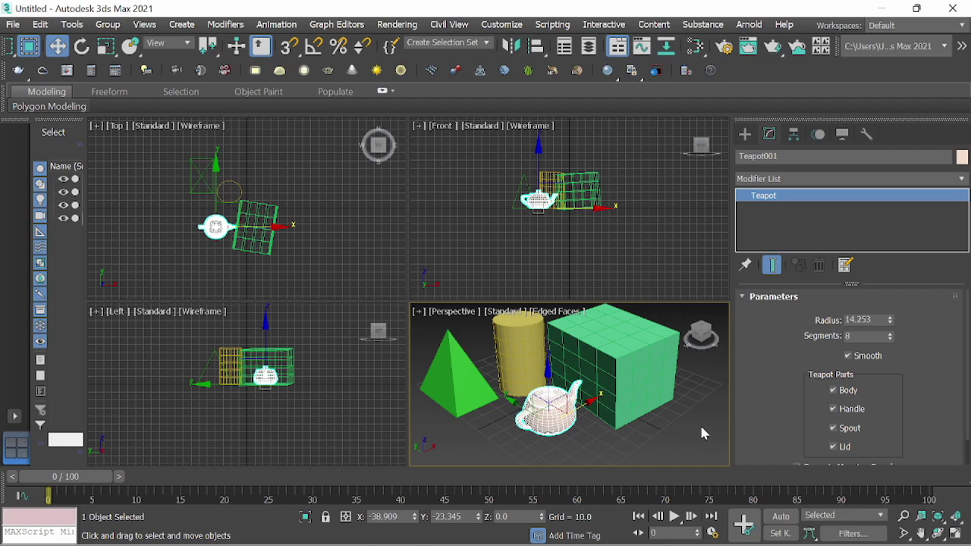
# - Return to the Create primitives list and scrub the timeline to frame 7, then back to 0
pyautogui.click(744, 135)
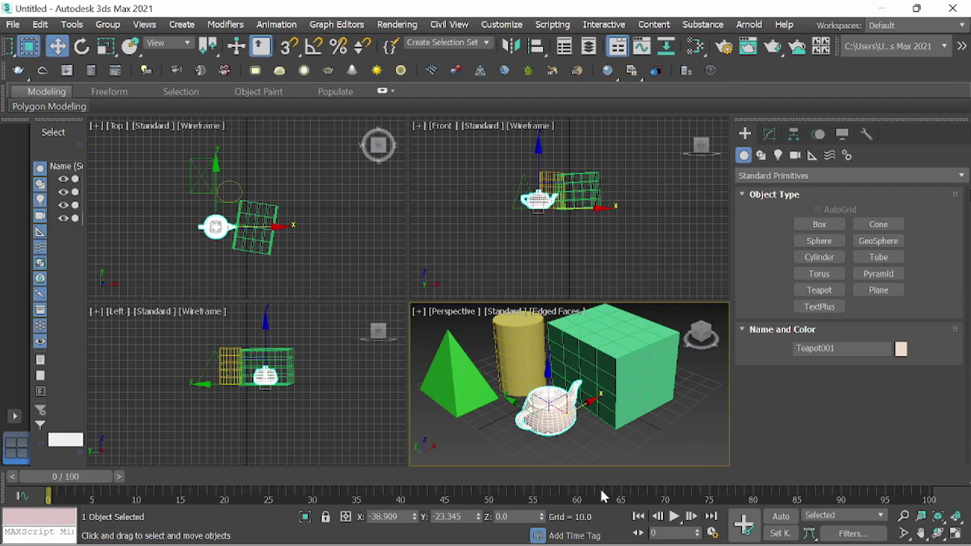
pyautogui.moveTo(76, 478)
pyautogui.mouseDown()
pyautogui.moveTo(218, 503)
pyautogui.moveTo(19, 489)
pyautogui.mouseUp()
pyautogui.press('w')
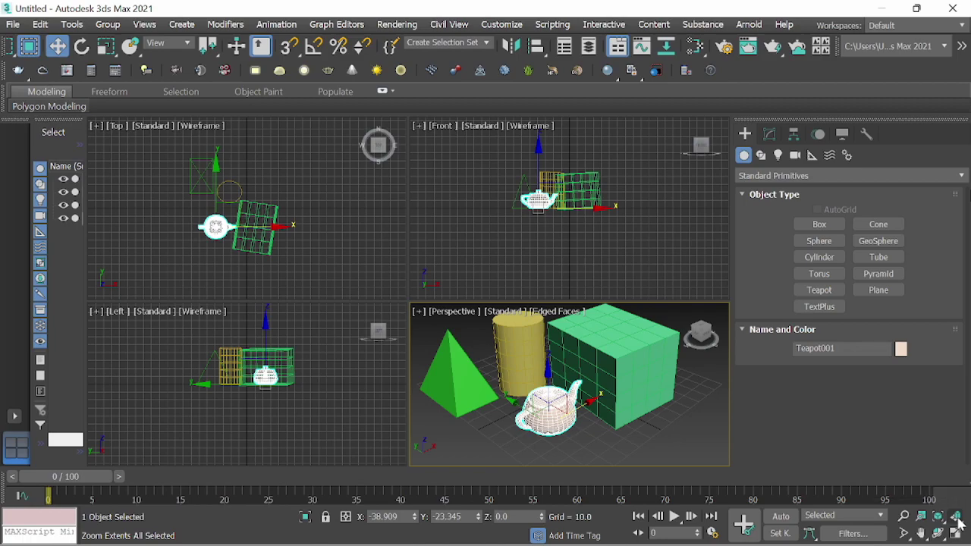
# - Frame the selected teapot in all viewports, and briefly maximize the Perspective view
pyautogui.click(958, 524)
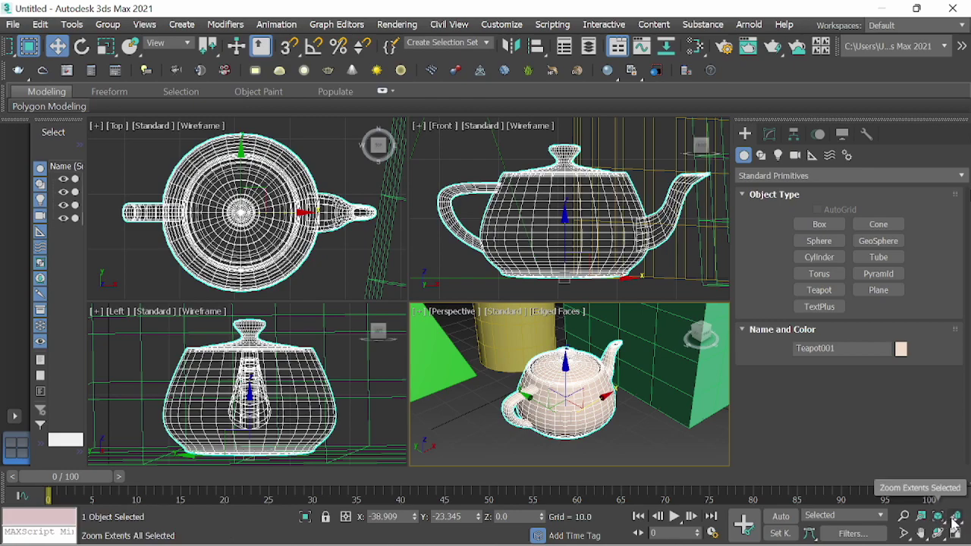
pyautogui.click(959, 523)
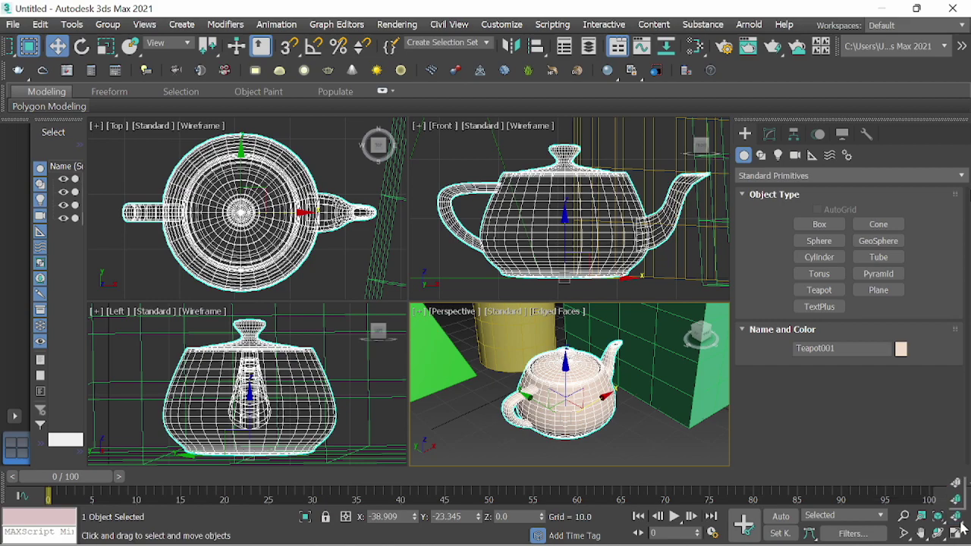
pyautogui.click(962, 526)
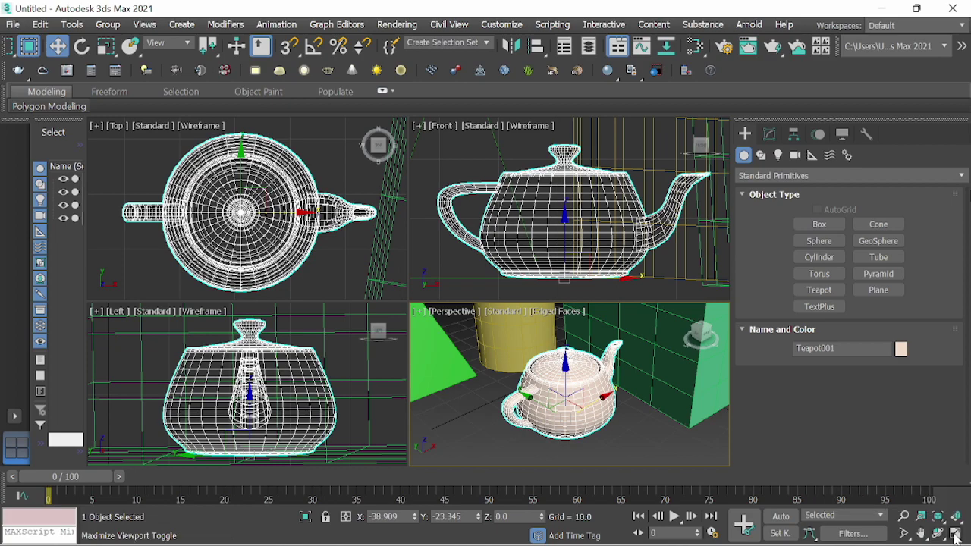
pyautogui.click(956, 534)
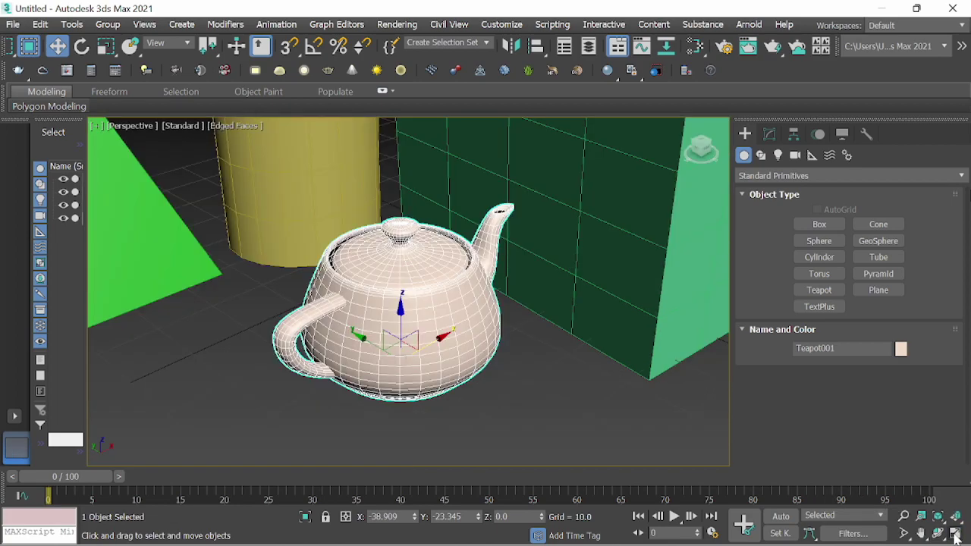
pyautogui.click(956, 534)
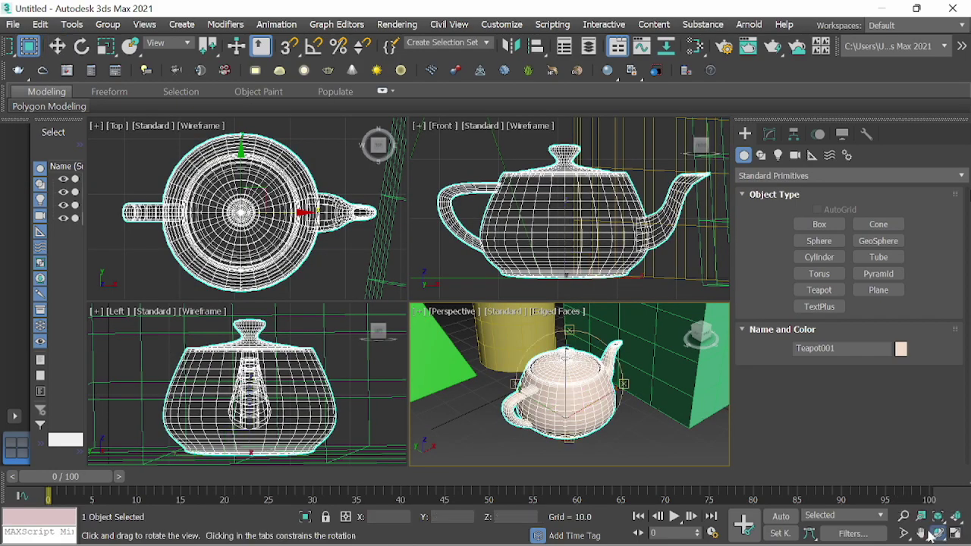
# - Orbit, pan and widen the field of view of Perspective around the teapot
pyautogui.click(938, 534)
pyautogui.moveTo(577, 396)
pyautogui.mouseDown()
pyautogui.moveTo(494, 393)
pyautogui.moveTo(577, 375)
pyautogui.moveTo(579, 388)
pyautogui.mouseUp()
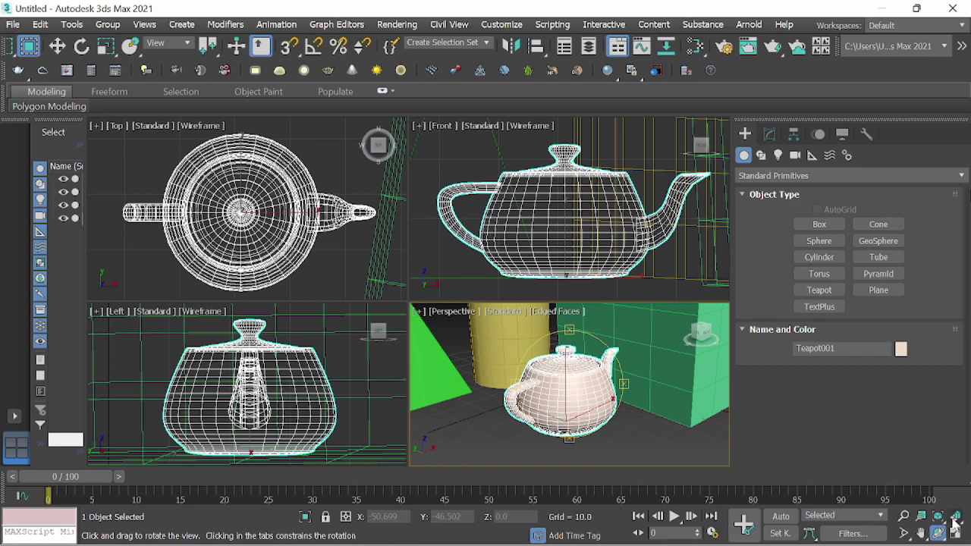
pyautogui.click(921, 534)
pyautogui.moveTo(571, 373)
pyautogui.mouseDown()
pyautogui.moveTo(534, 395)
pyautogui.moveTo(614, 379)
pyautogui.mouseUp()
pyautogui.click(903, 535)
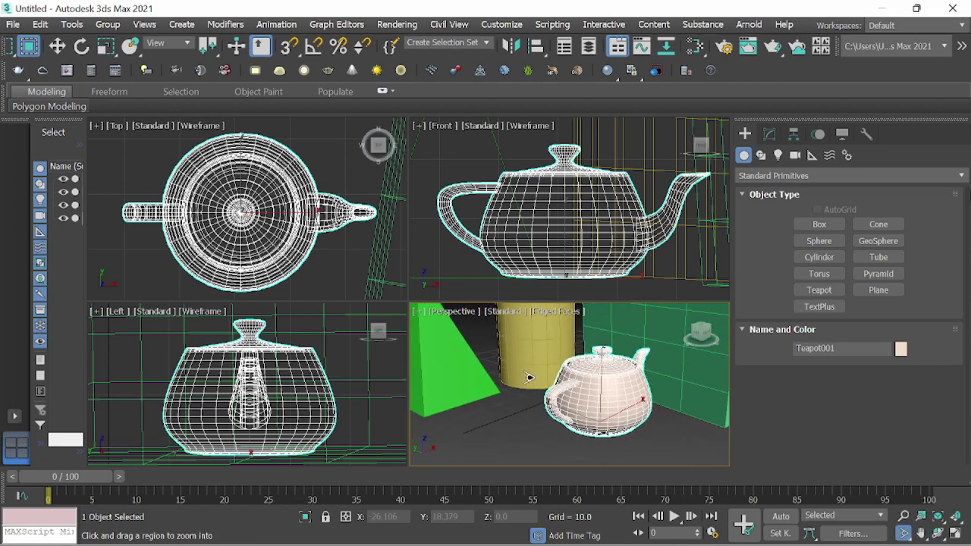
pyautogui.moveTo(531, 409); pyautogui.dragTo(535, 368)
# - Zoom the Front view into the teapot's left side, then reframe the teapot in every view
pyautogui.click(533, 166)
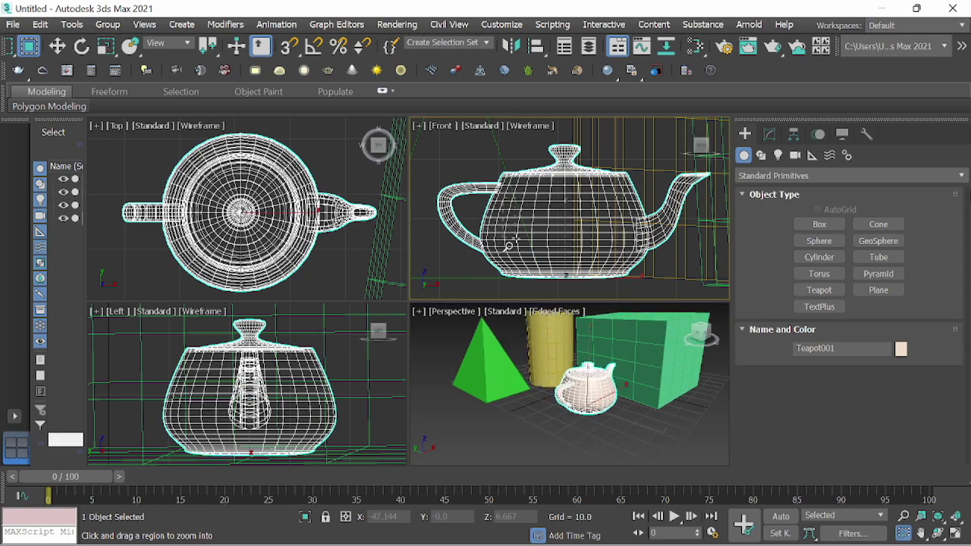
pyautogui.moveTo(498, 206); pyautogui.dragTo(510, 244)
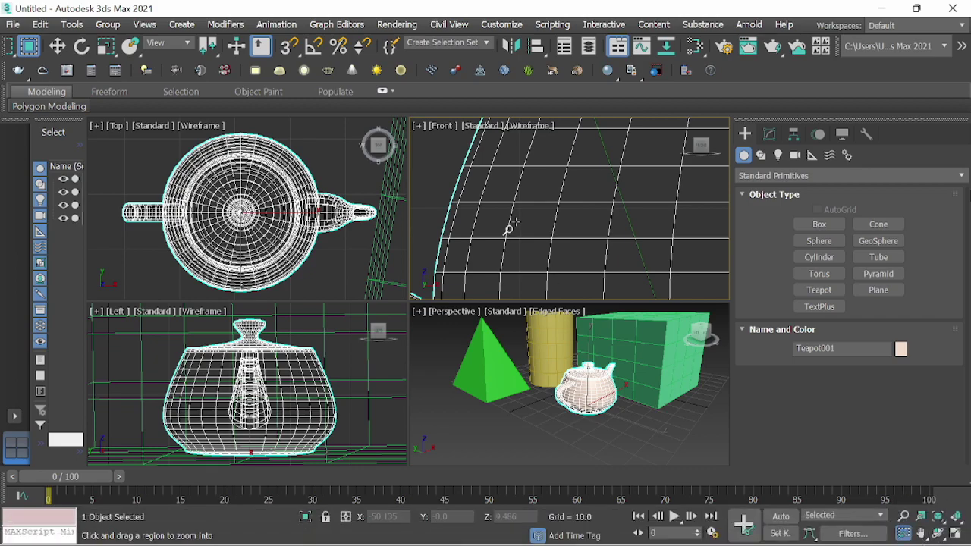
pyautogui.moveTo(509, 223)
pyautogui.mouseDown()
pyautogui.moveTo(514, 251)
pyautogui.moveTo(535, 197)
pyautogui.mouseUp()
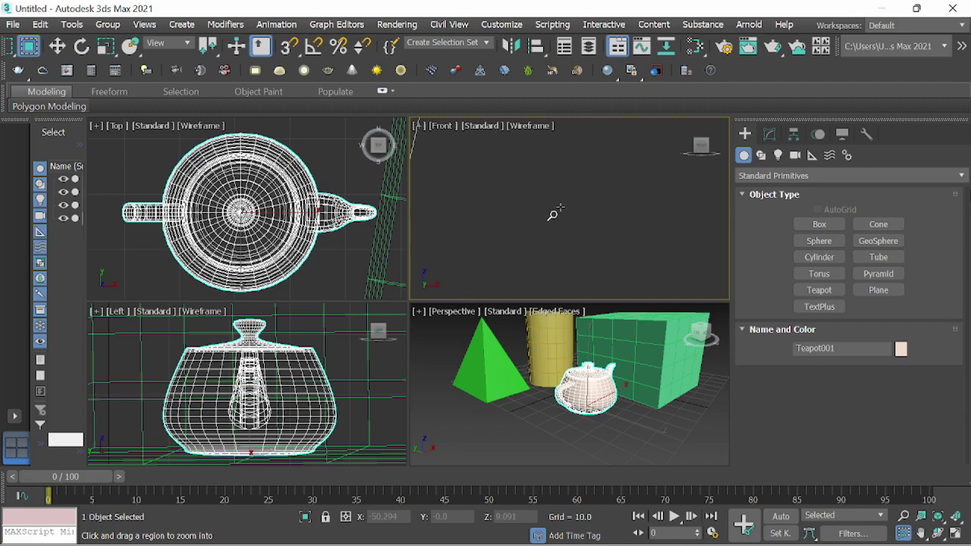
pyautogui.click(955, 516)
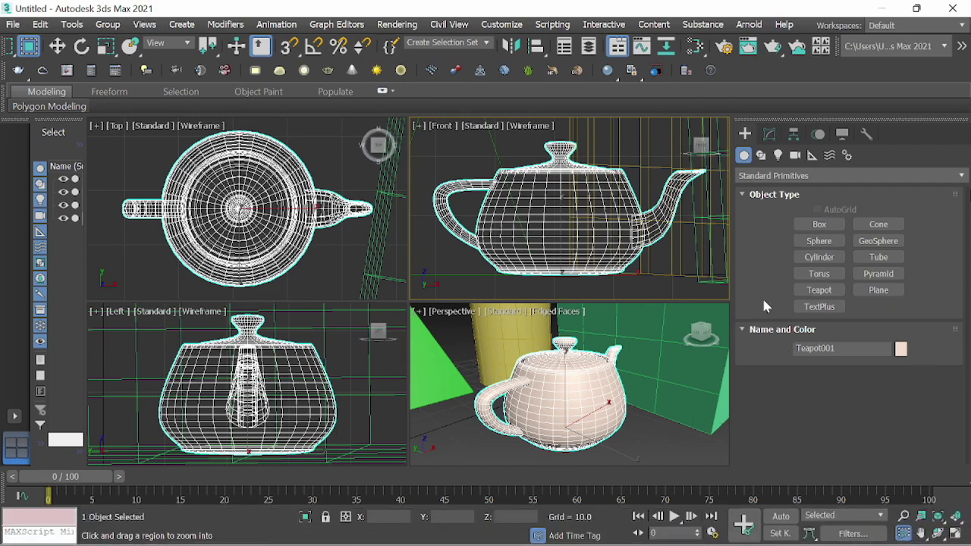
pyautogui.click(953, 531)
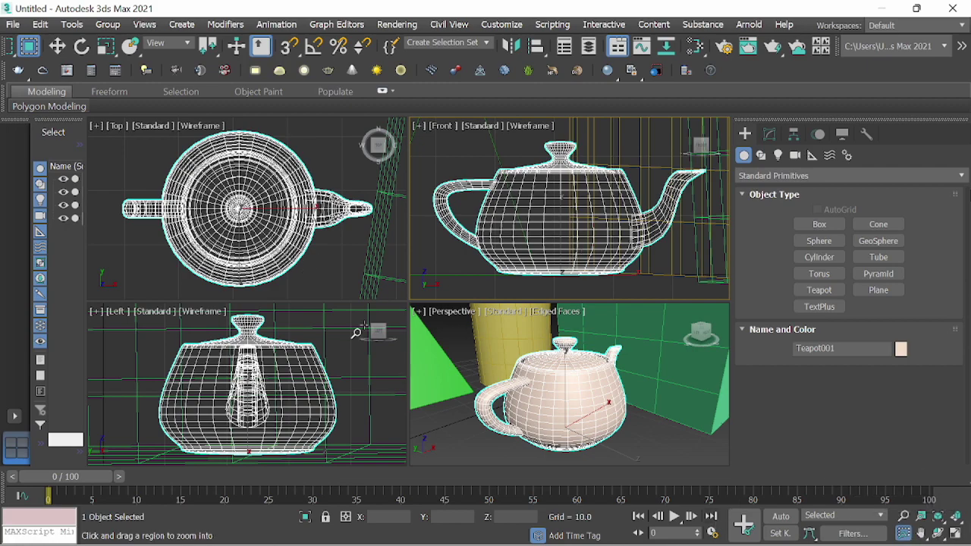